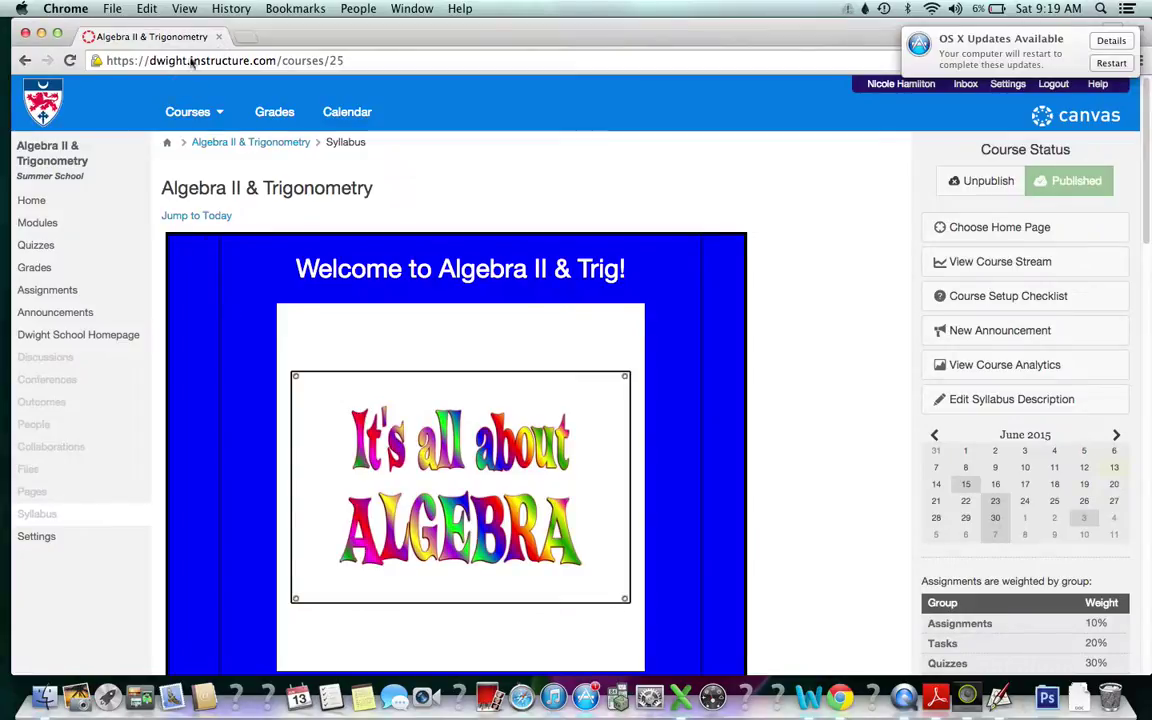
- Move Conferences from the hidden items to just below Announcements in course navigation, save, and view Conferences
key("super+Tab")
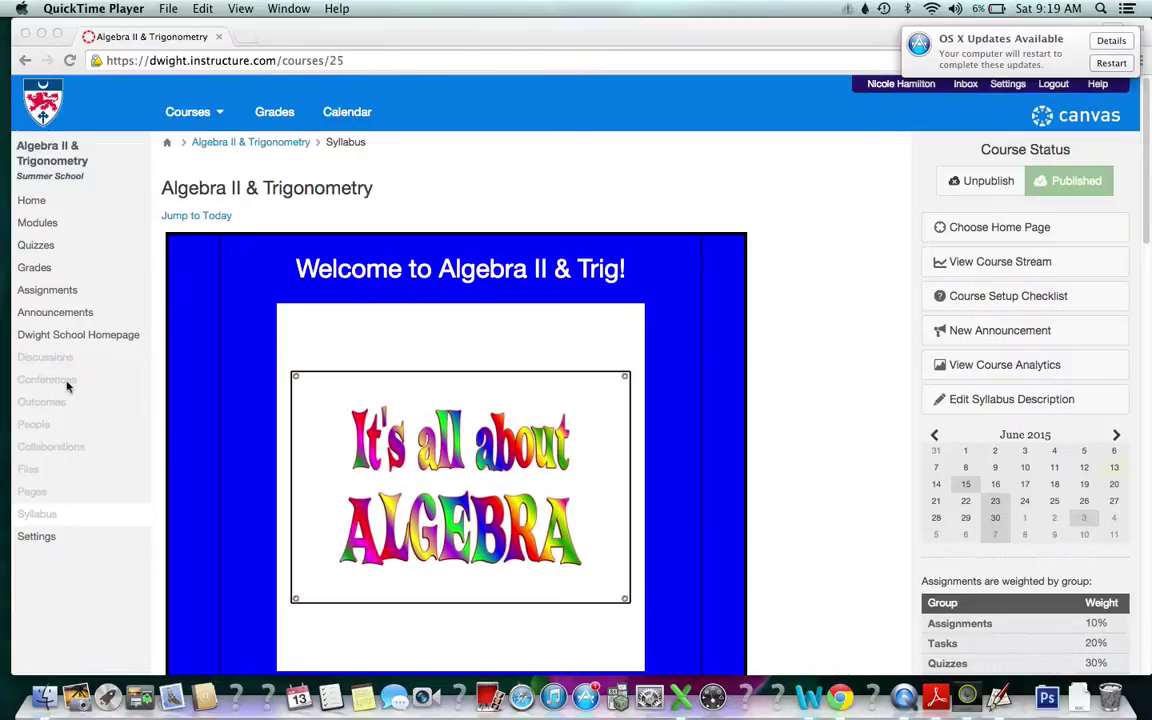
left_click(36, 552)
left_click(36, 539)
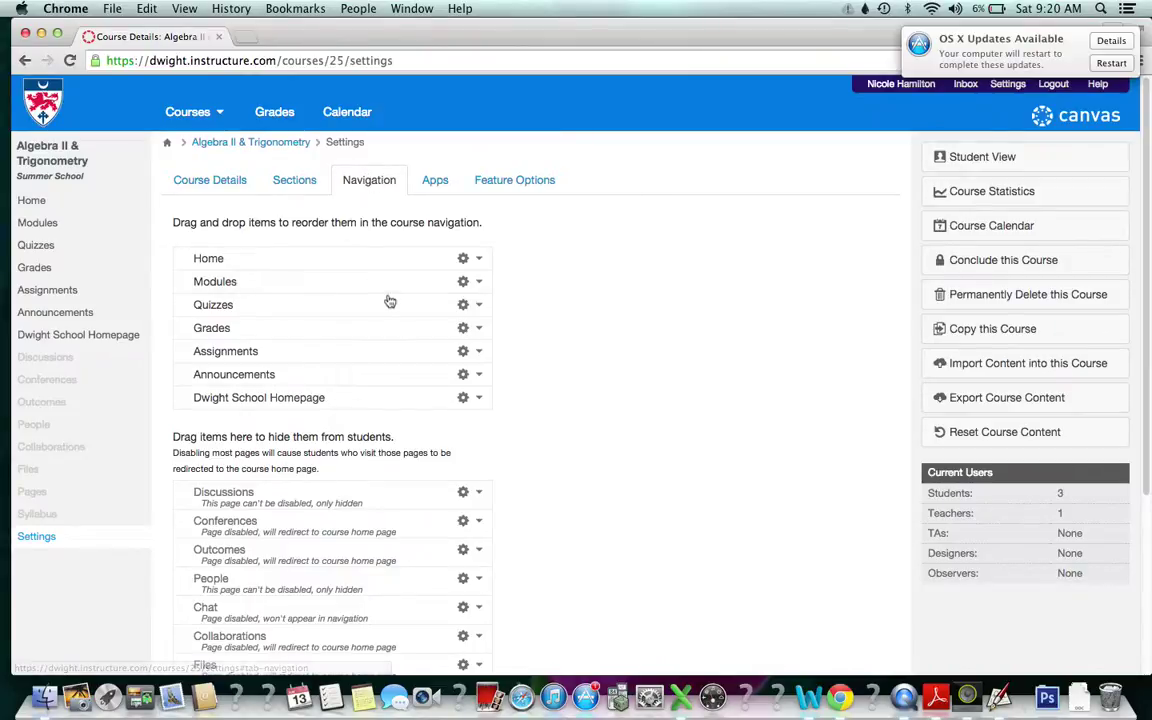
scroll(393, 321, "down", 3)
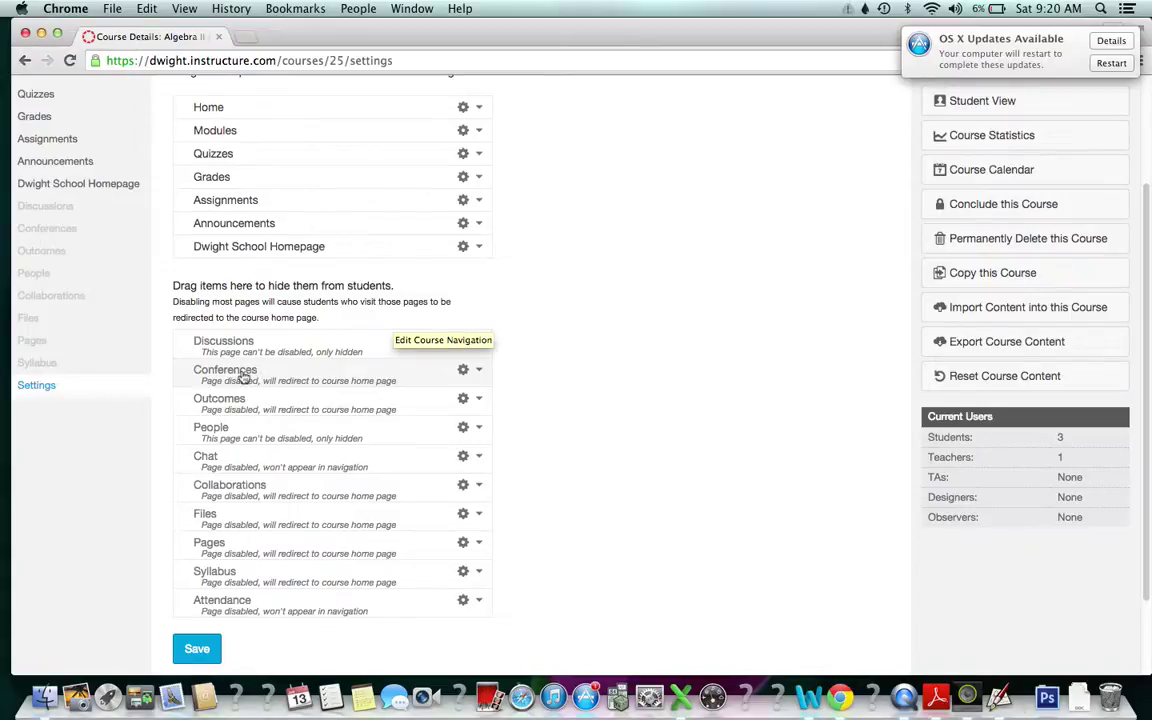
left_click_drag(244, 377, 246, 234)
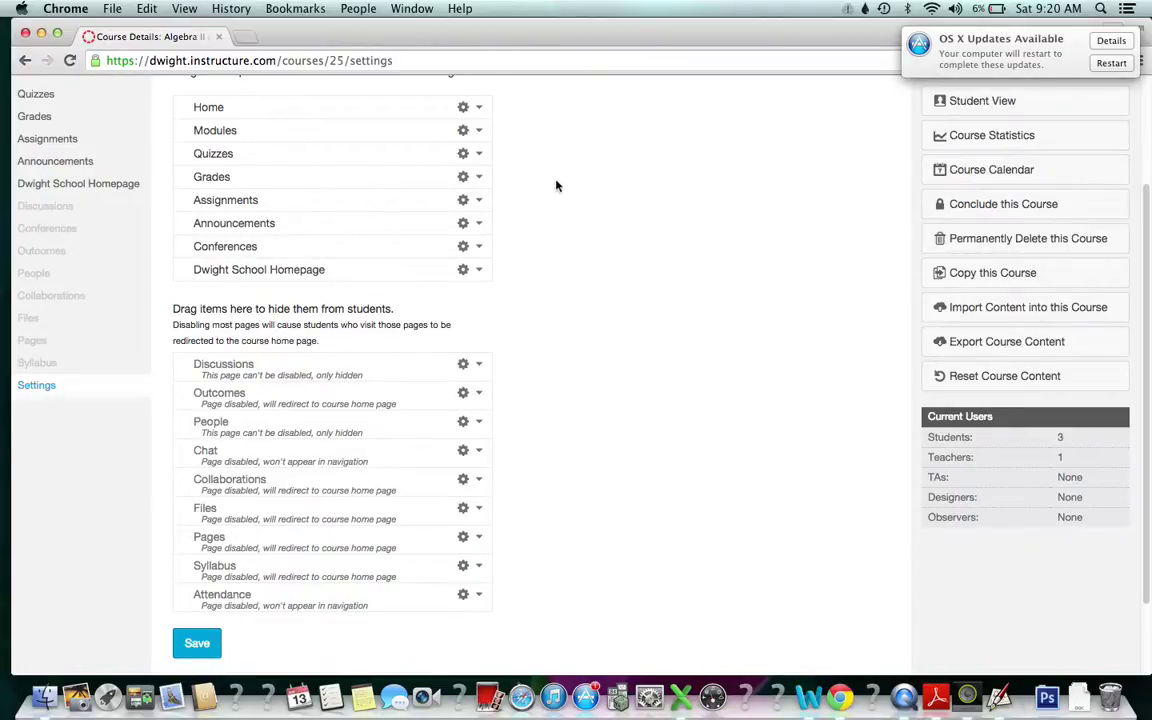
left_click(198, 645)
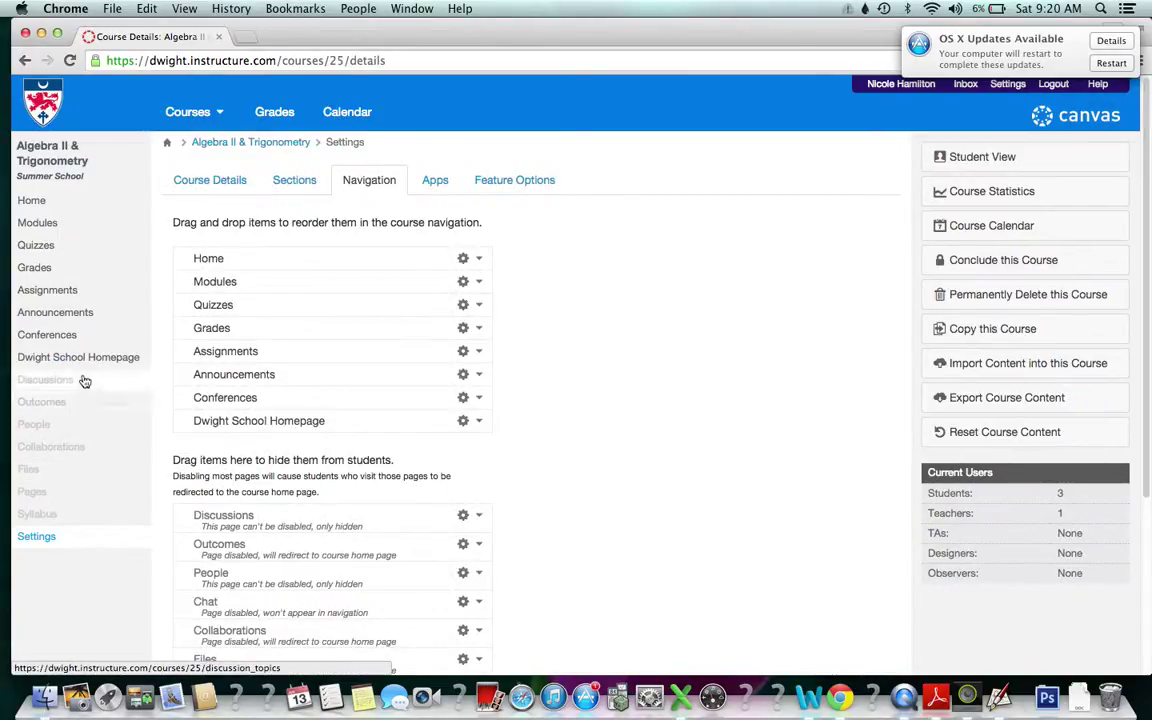
left_click(47, 335)
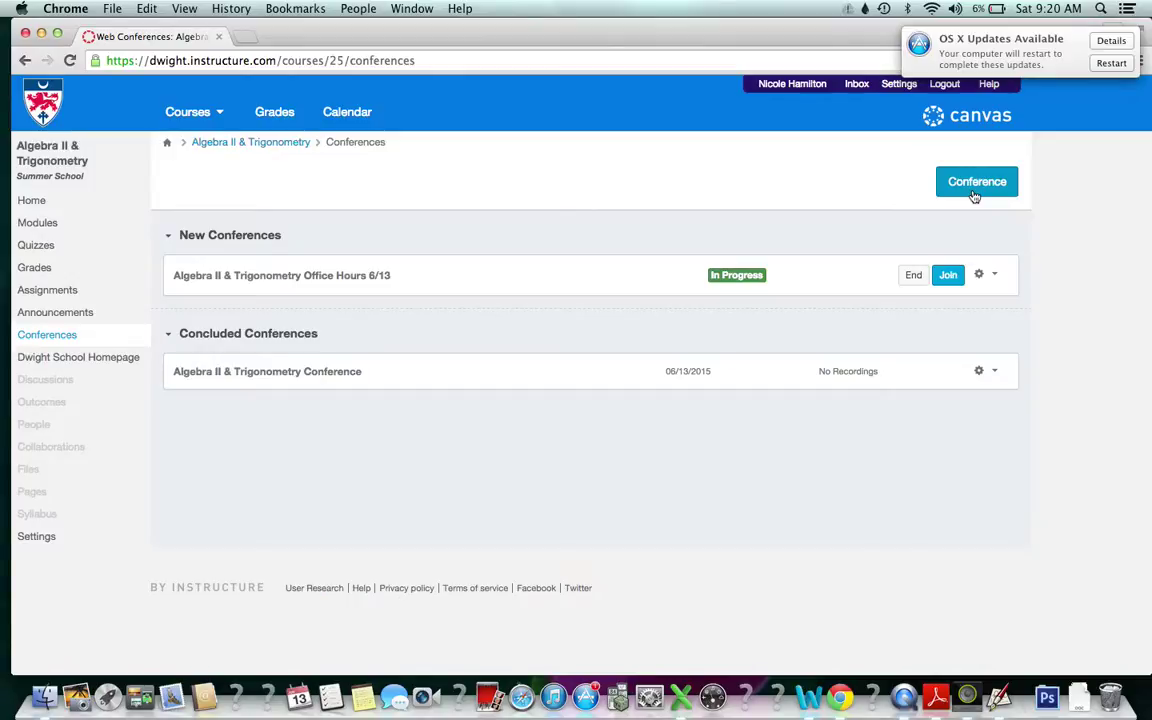
- Create a BigBlueButton conference, replacing 'Conference' in its name with 'Party Time', with Invite All Course Members unchecked
left_click(974, 193)
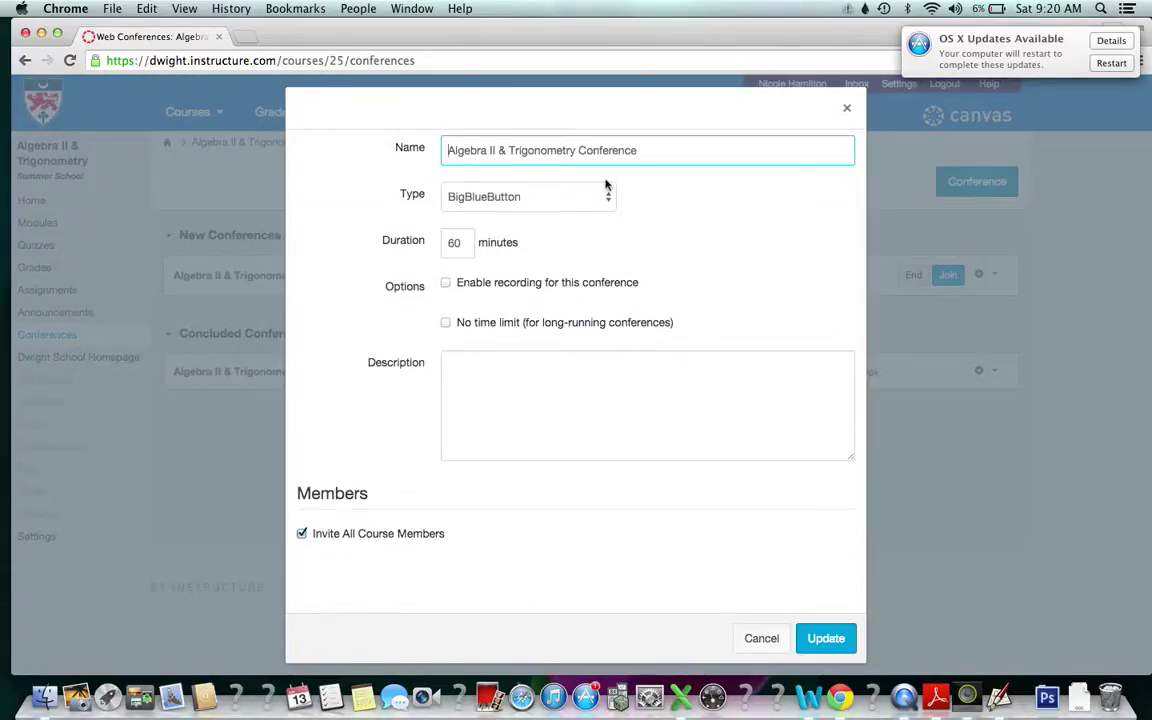
left_click_drag(650, 148, 580, 155)
type("Party Time!")
left_click(492, 202)
left_click(586, 197)
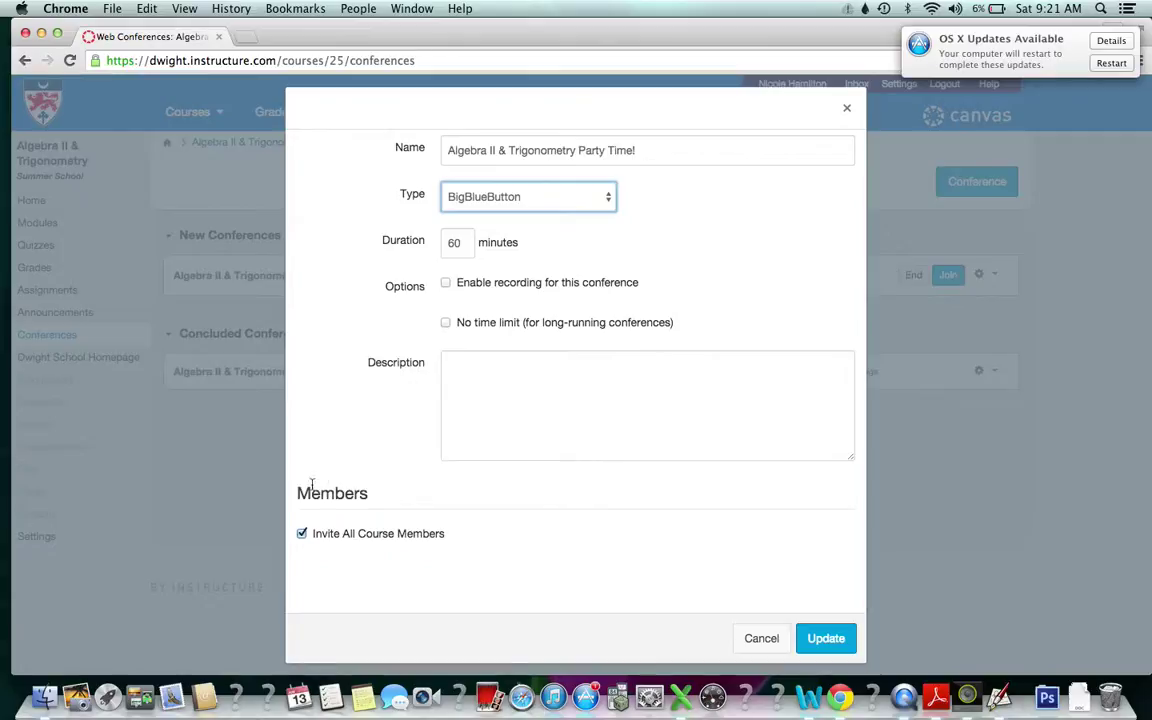
left_click(303, 535)
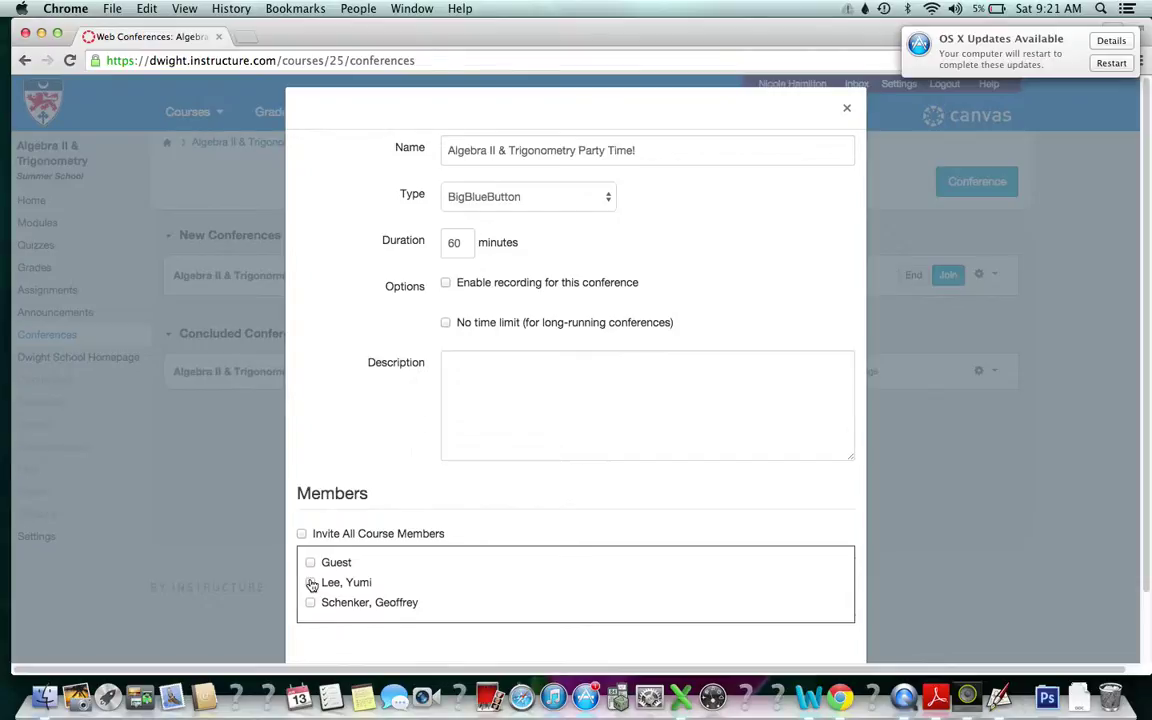
scroll(553, 447, "down", 2)
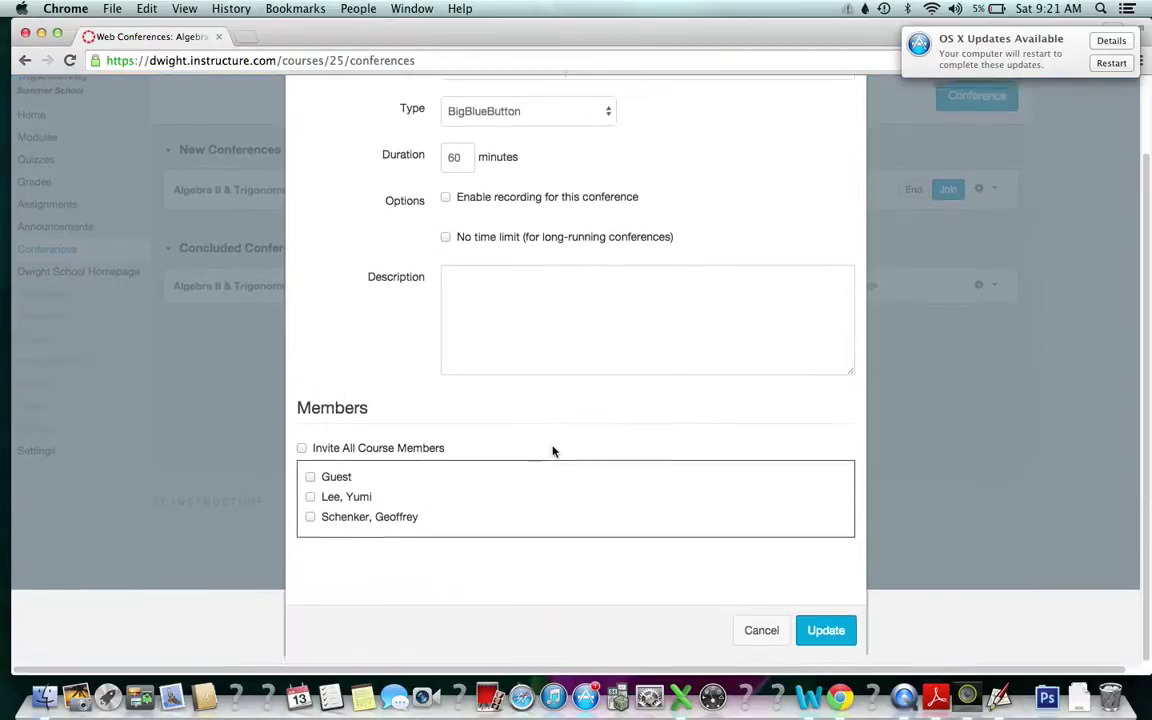
left_click(824, 639)
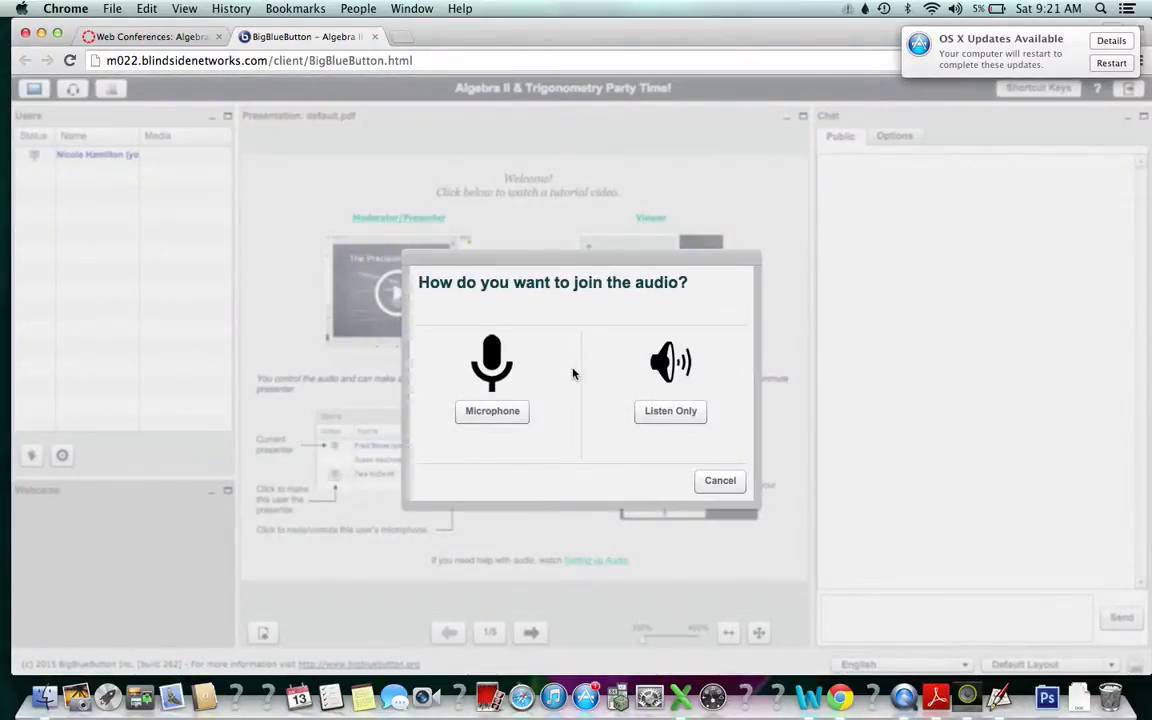
- Join the conference audio using the microphone
left_click(497, 413)
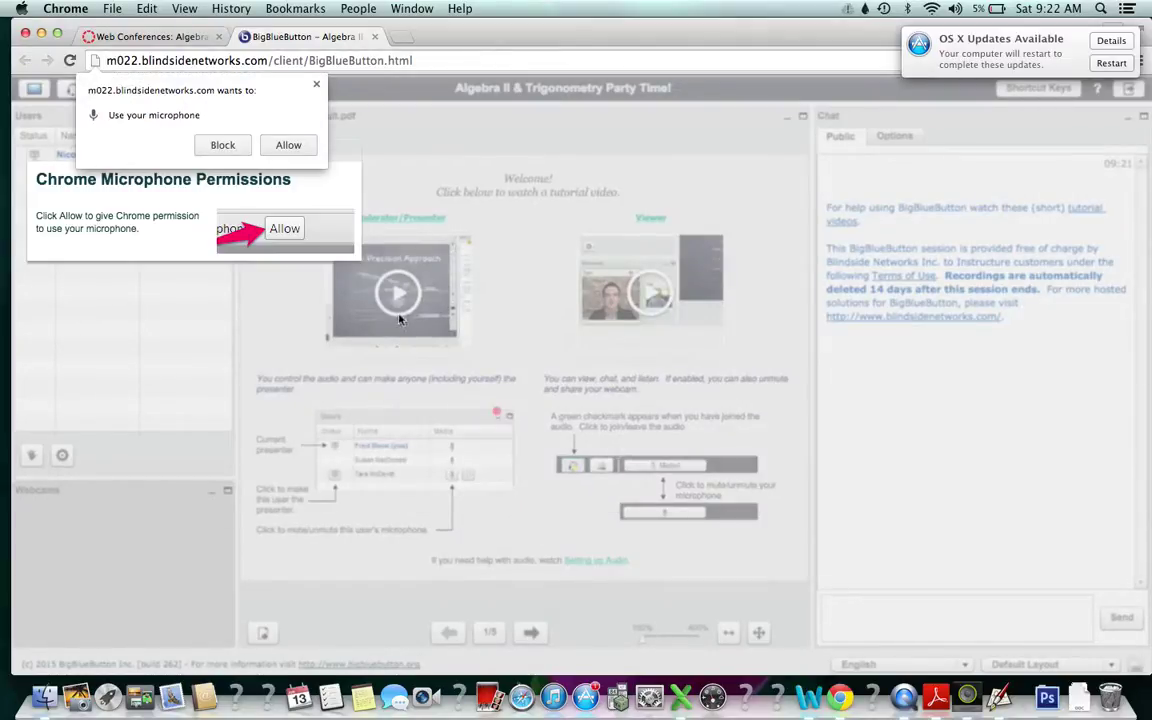
- Allow the browser microphone access, confirm the echo test audio was heard, and open webcam settings
left_click(287, 145)
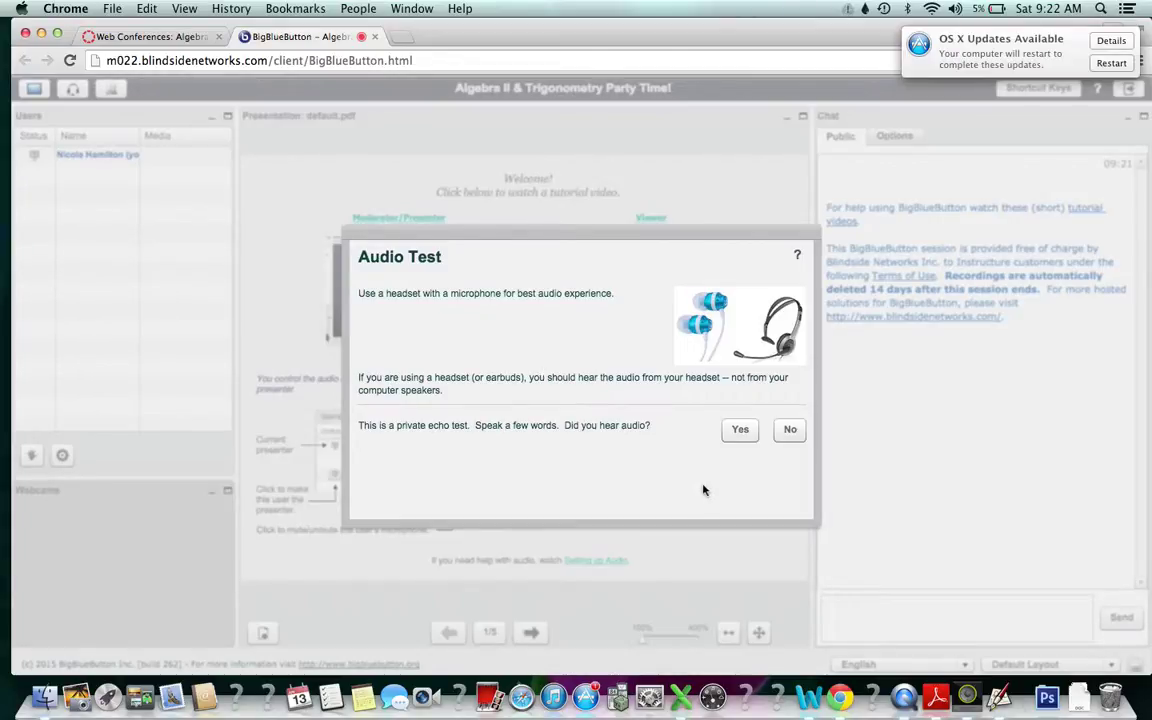
left_click(742, 432)
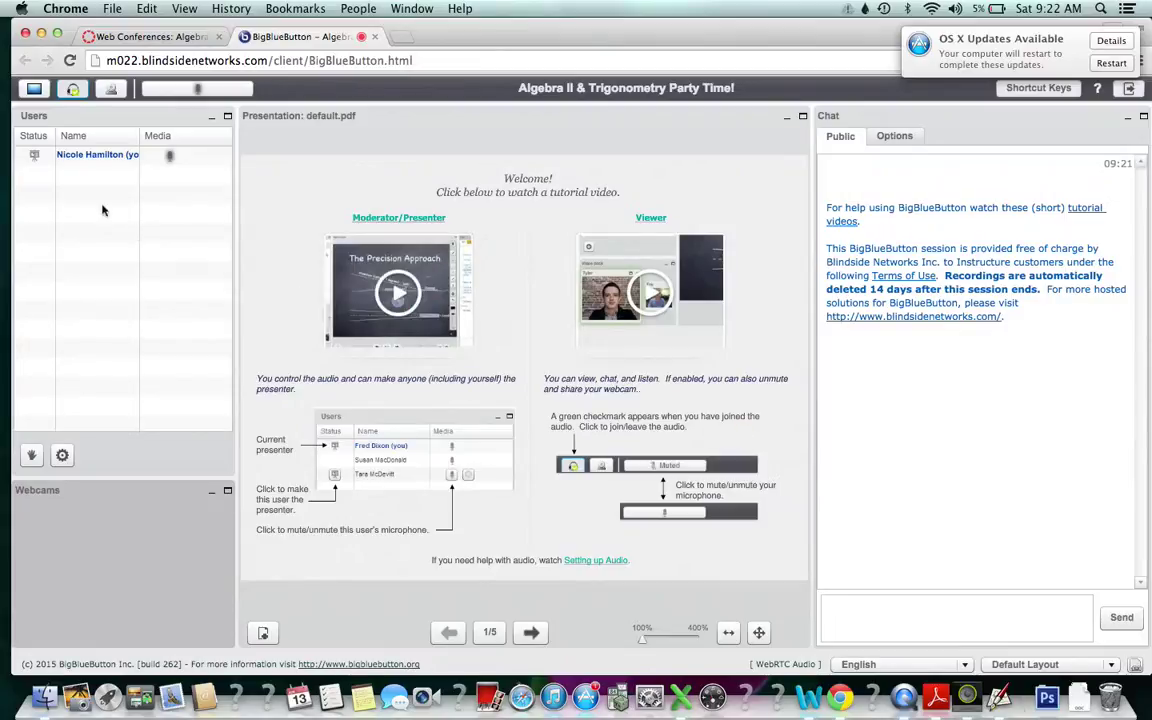
left_click(112, 92)
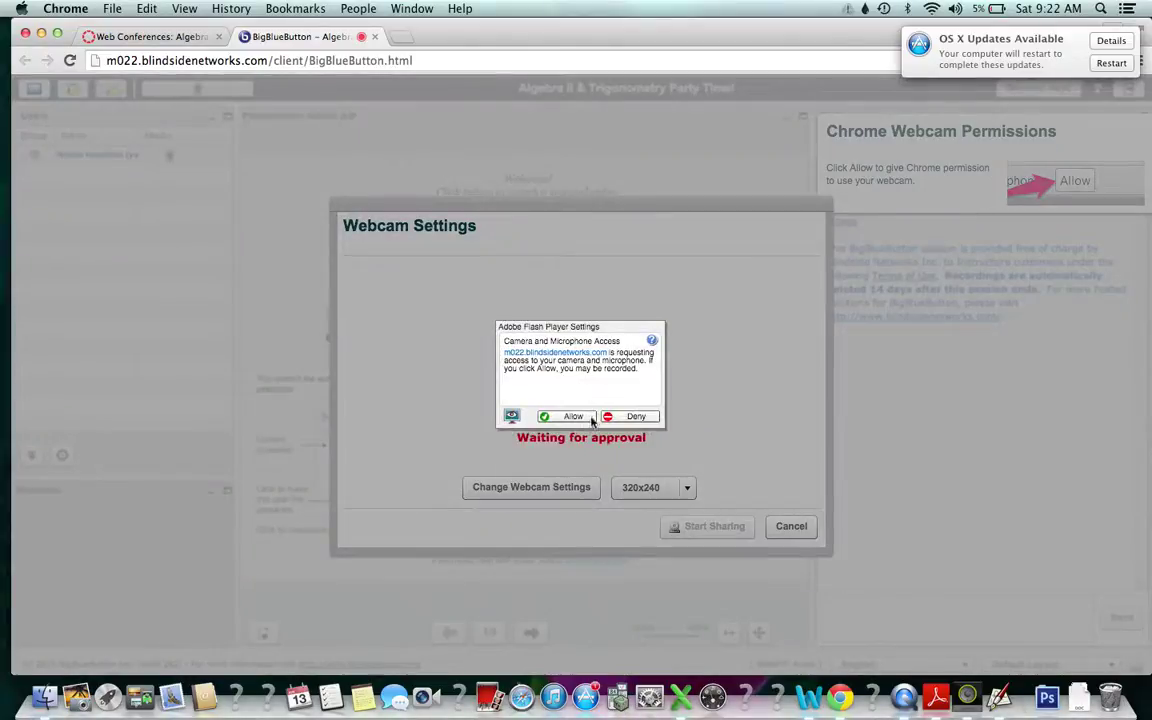
left_click(584, 421)
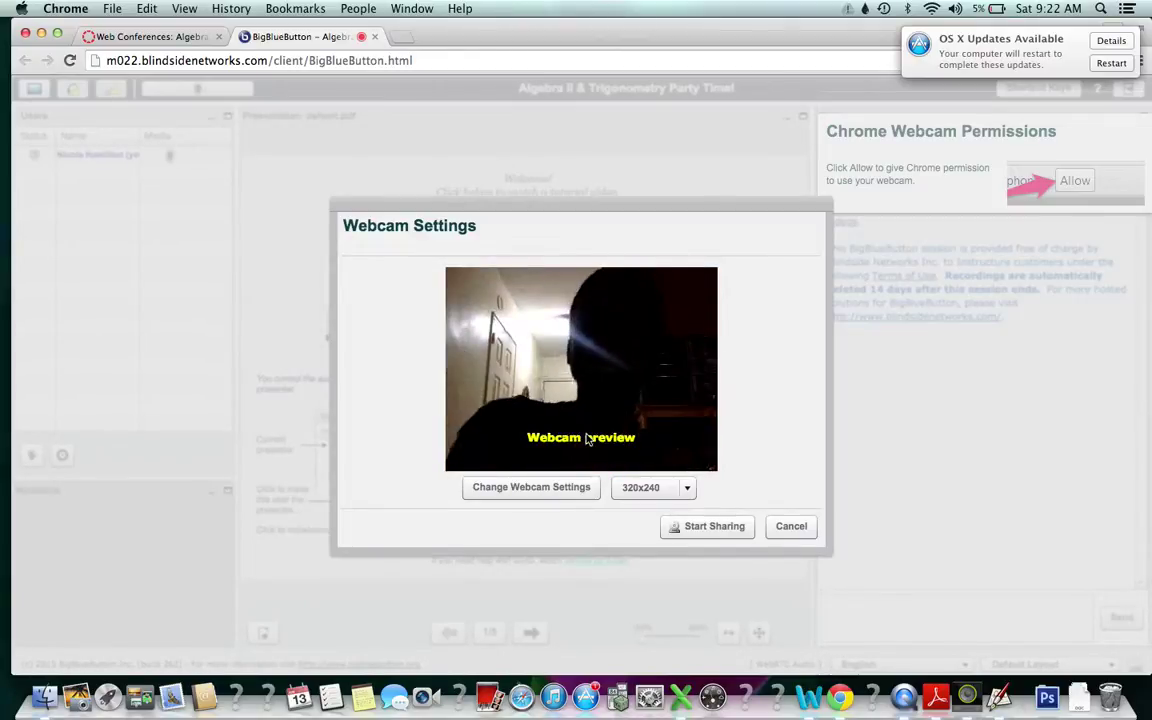
left_click(790, 526)
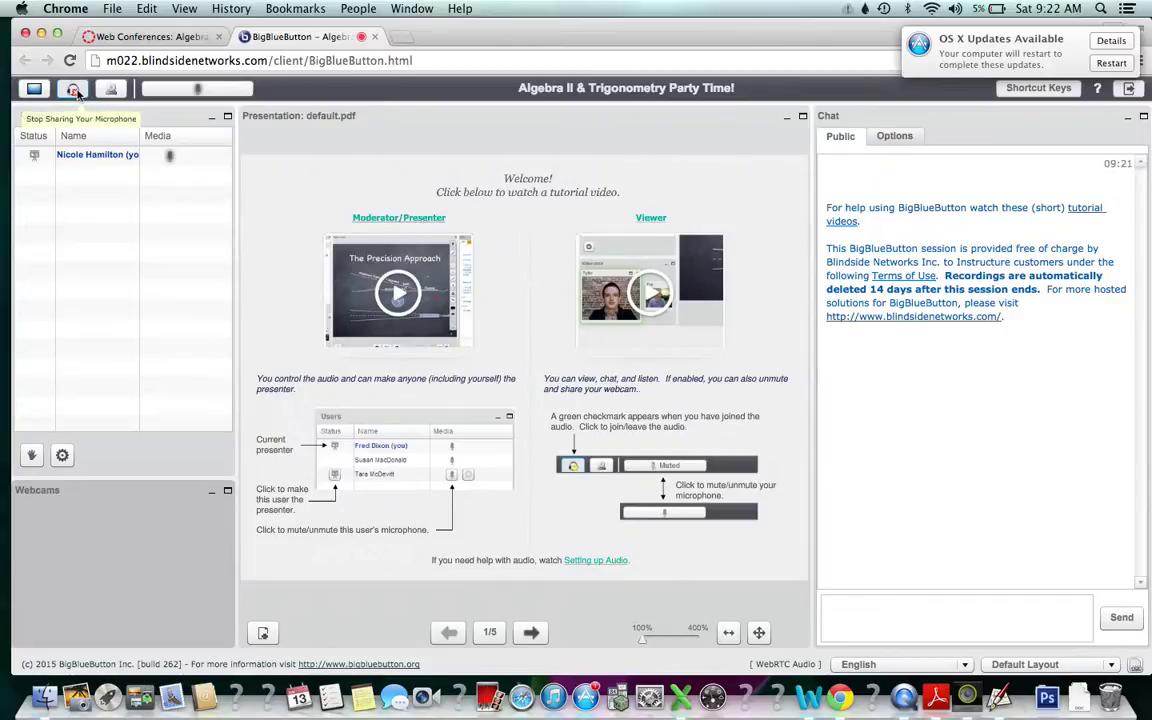
- Select the whiteboard line tool, focus the public chat box, then return to the Canvas Web Conferences tab
mouse_move(265, 402)
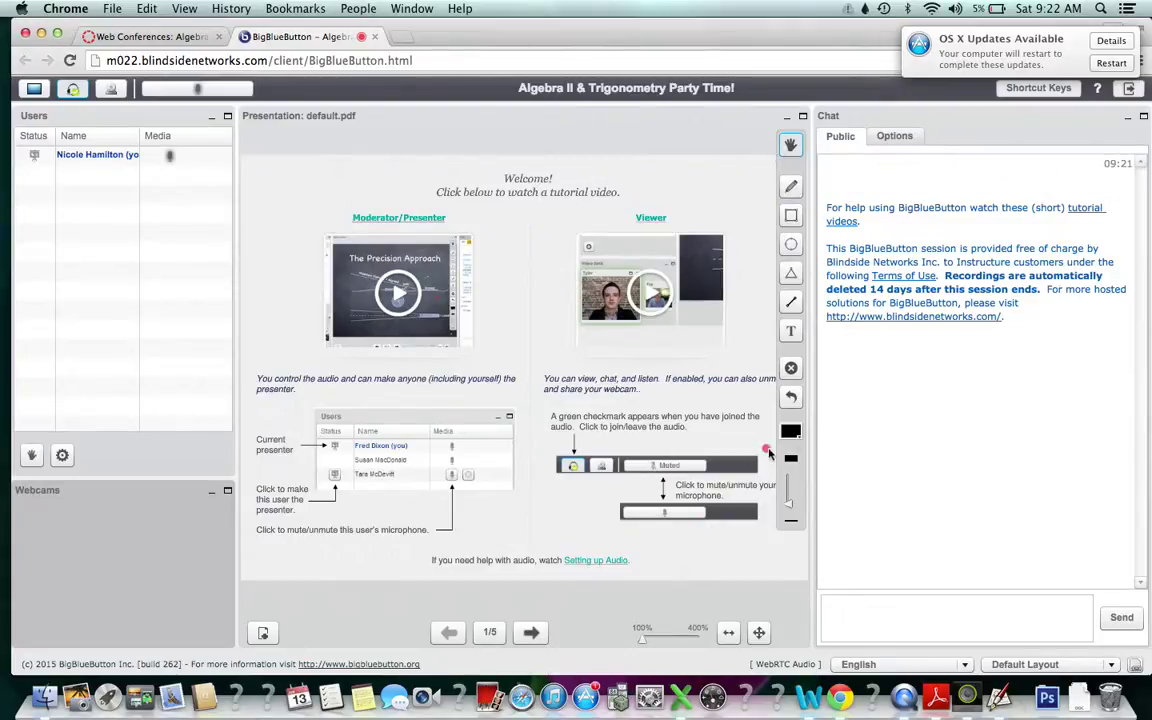
left_click(791, 301)
left_click(943, 634)
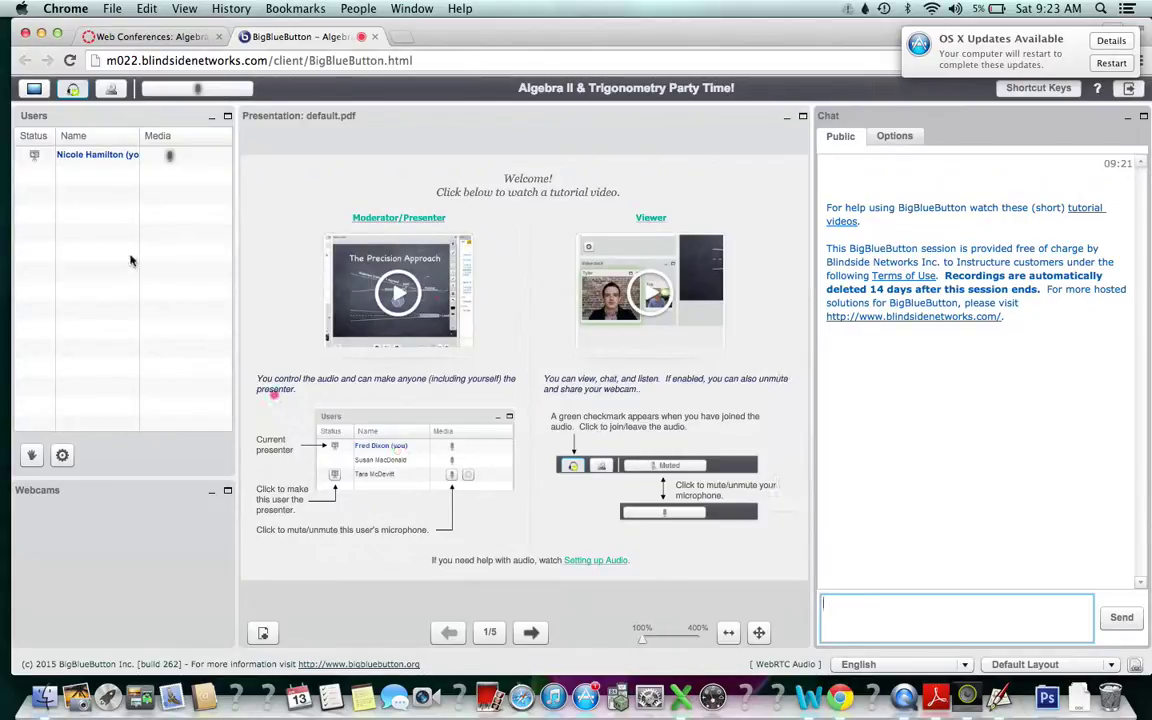
left_click(186, 38)
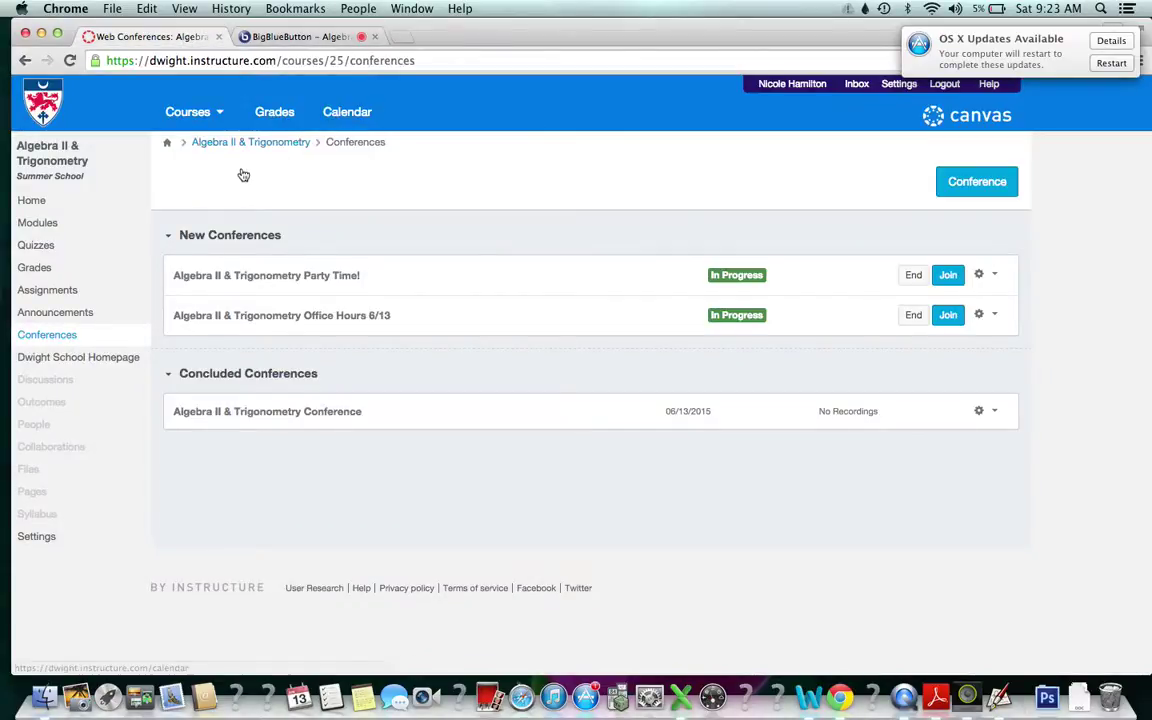
- Open the course Settings and switch to Student View
left_click(43, 544)
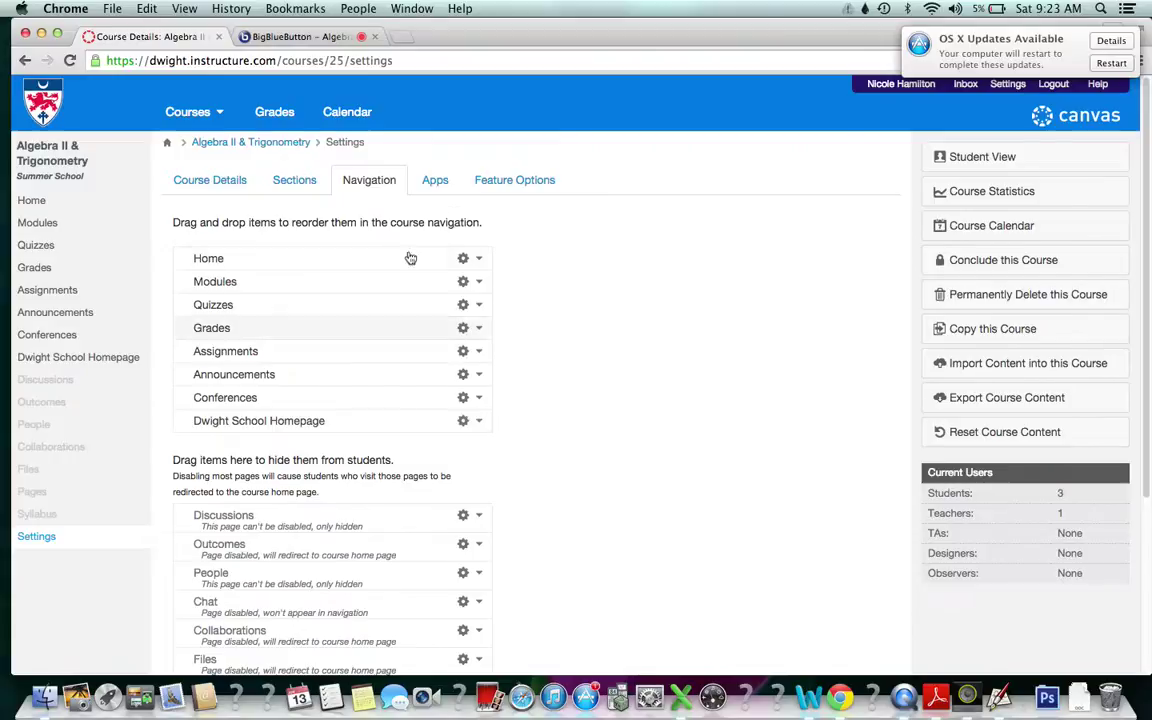
left_click(1001, 159)
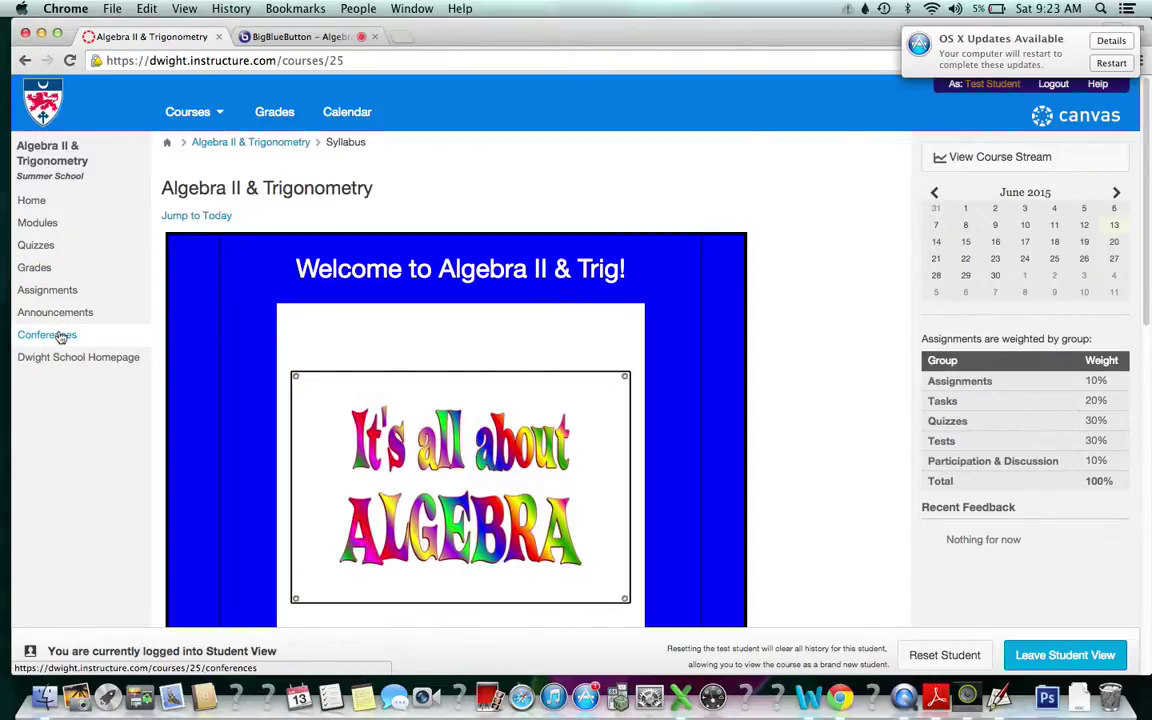
left_click(60, 336)
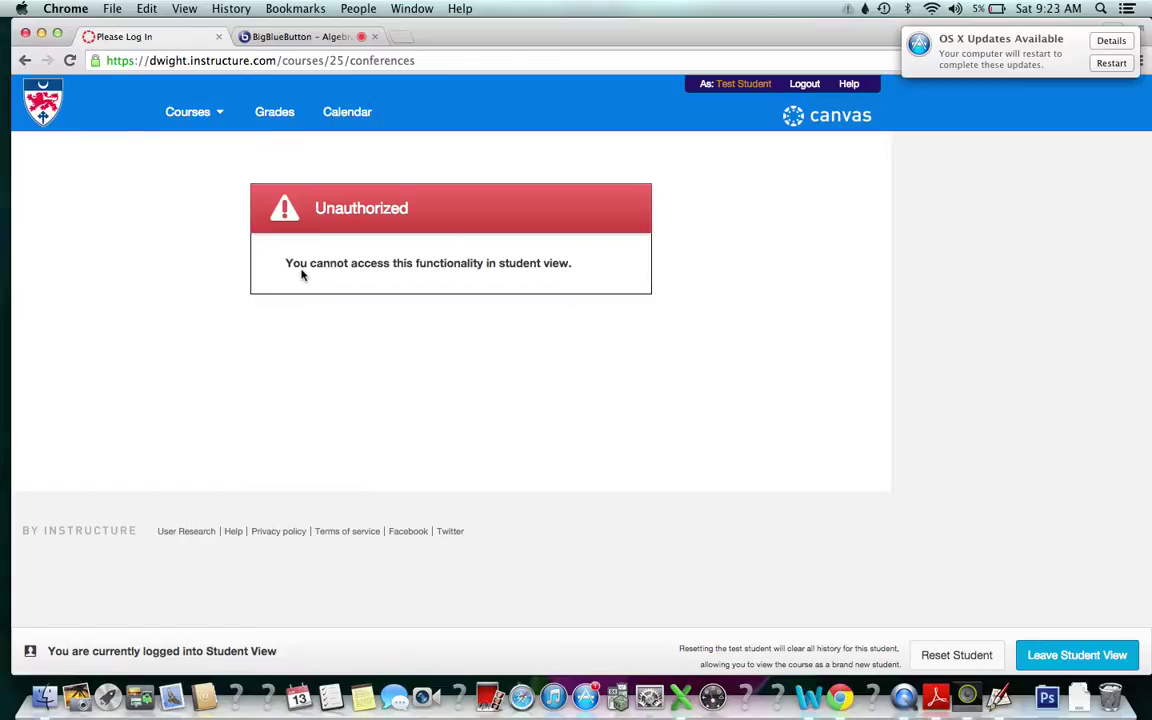
left_click(24, 61)
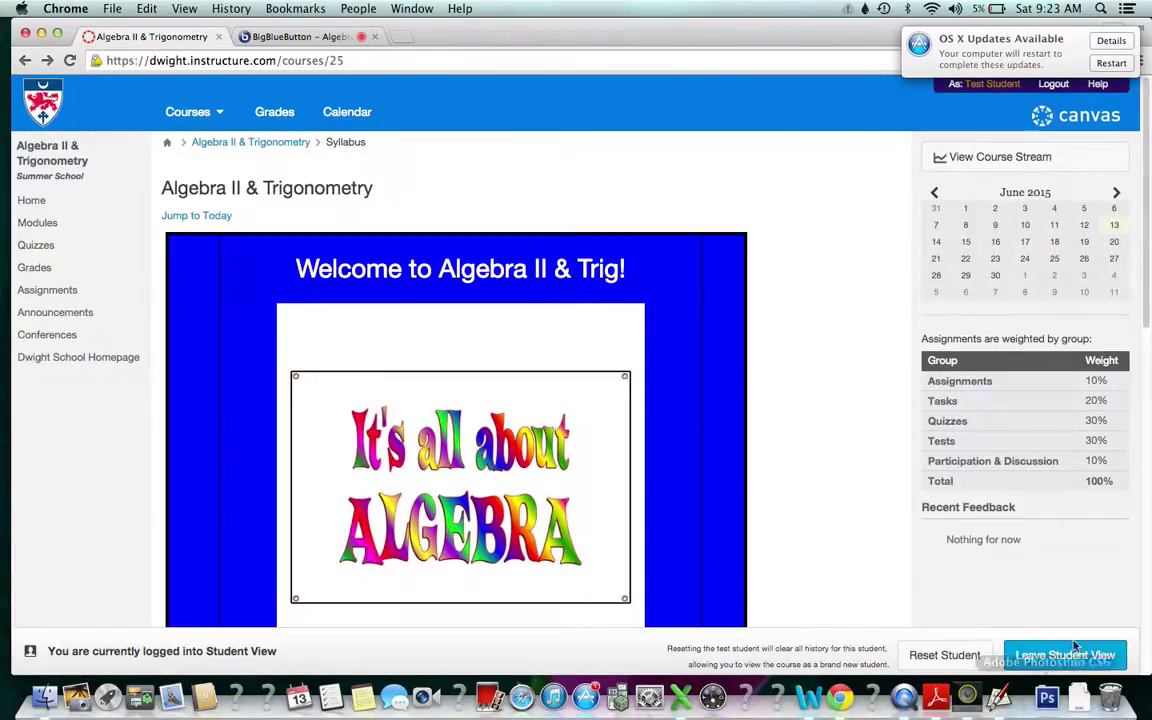
- Leave Student View and scroll the syllabus down to Office Hours 1, then back to the top
left_click(1076, 652)
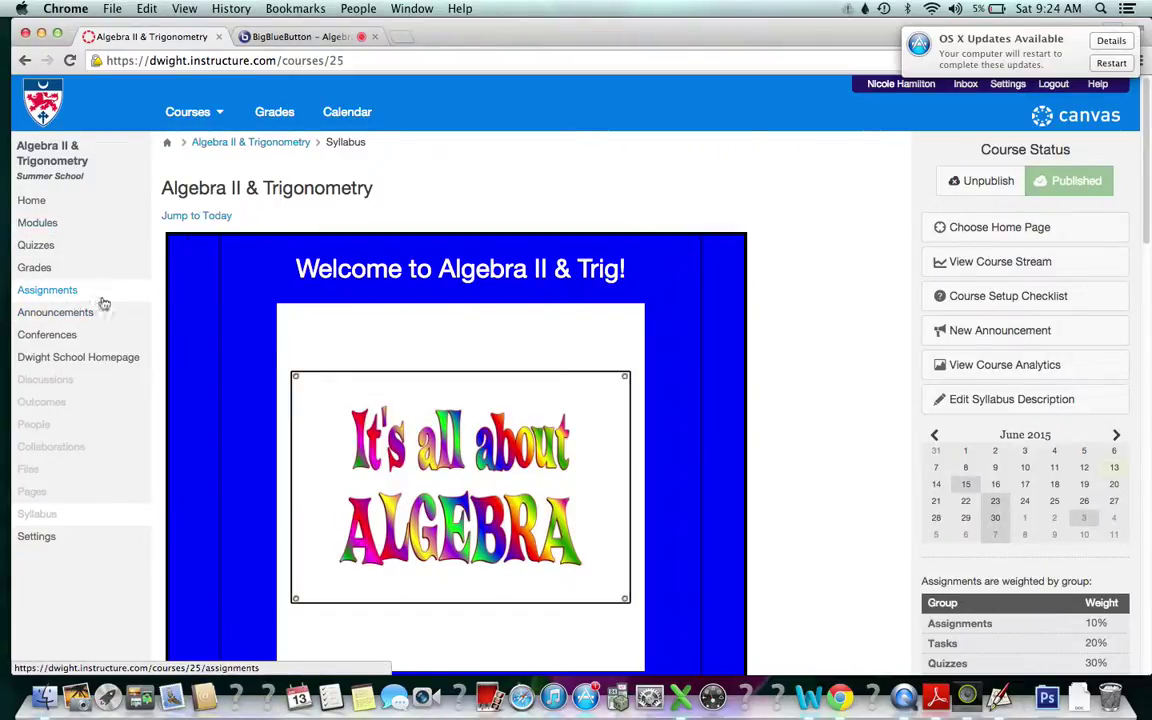
scroll(105, 298, "down", 5)
scroll(108, 295, "down", 14)
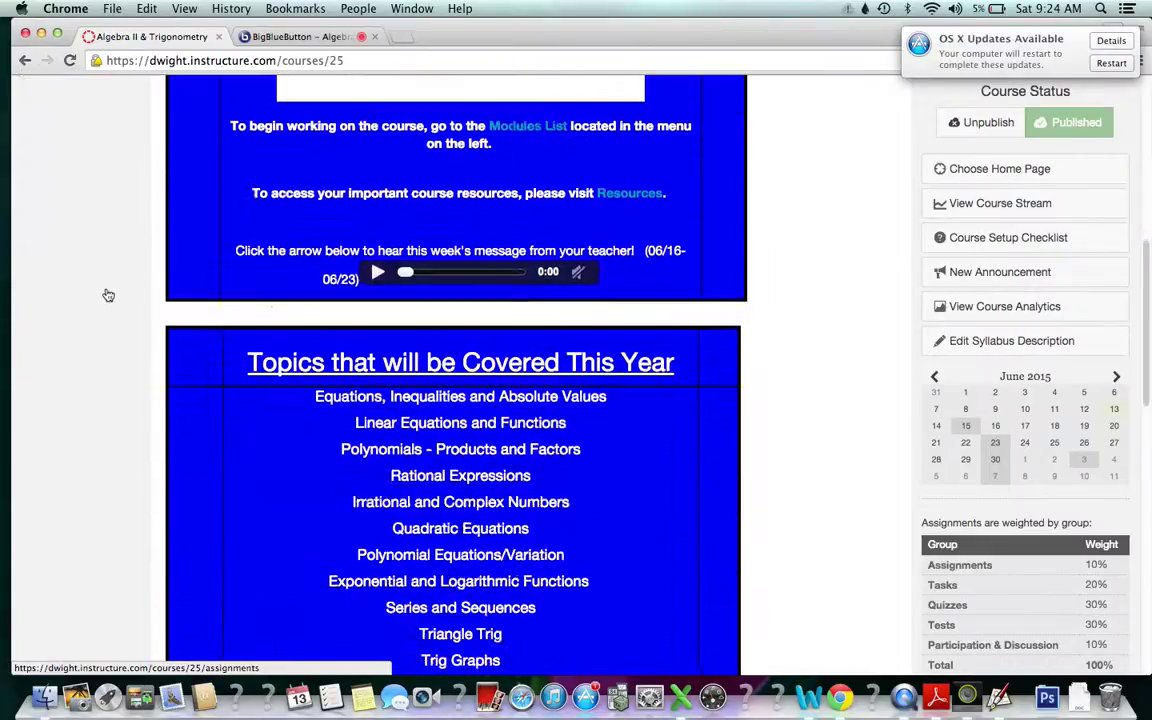
scroll(108, 295, "down", 1)
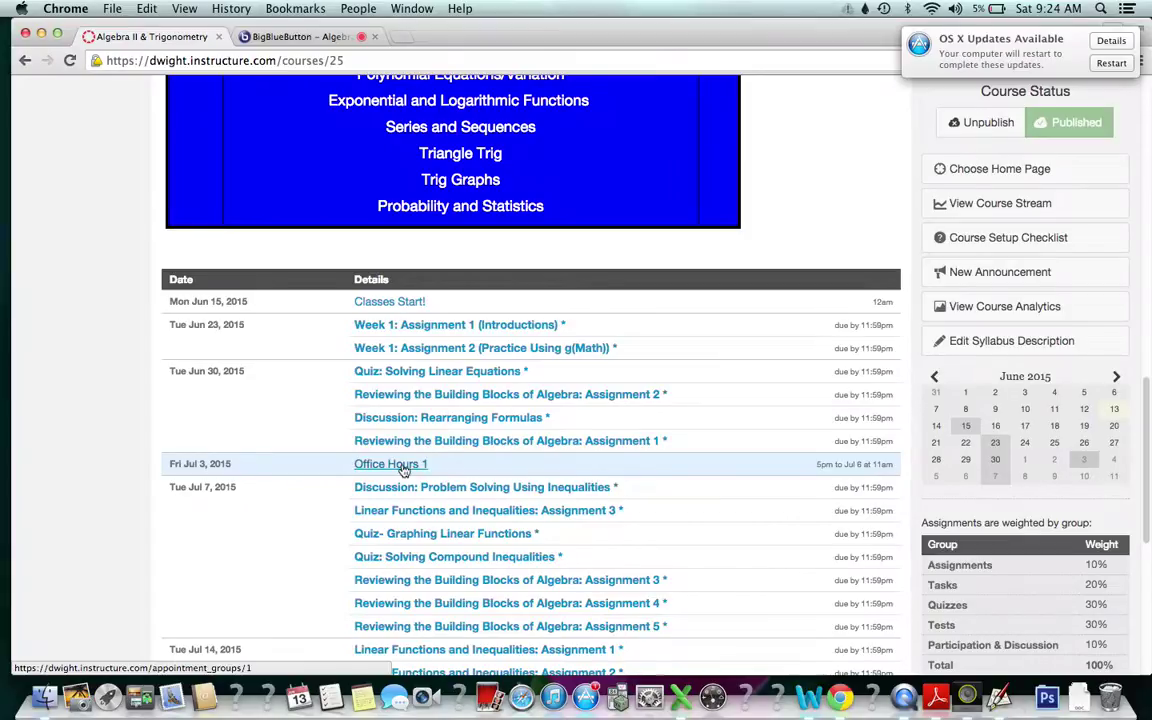
scroll(403, 470, "up", 10)
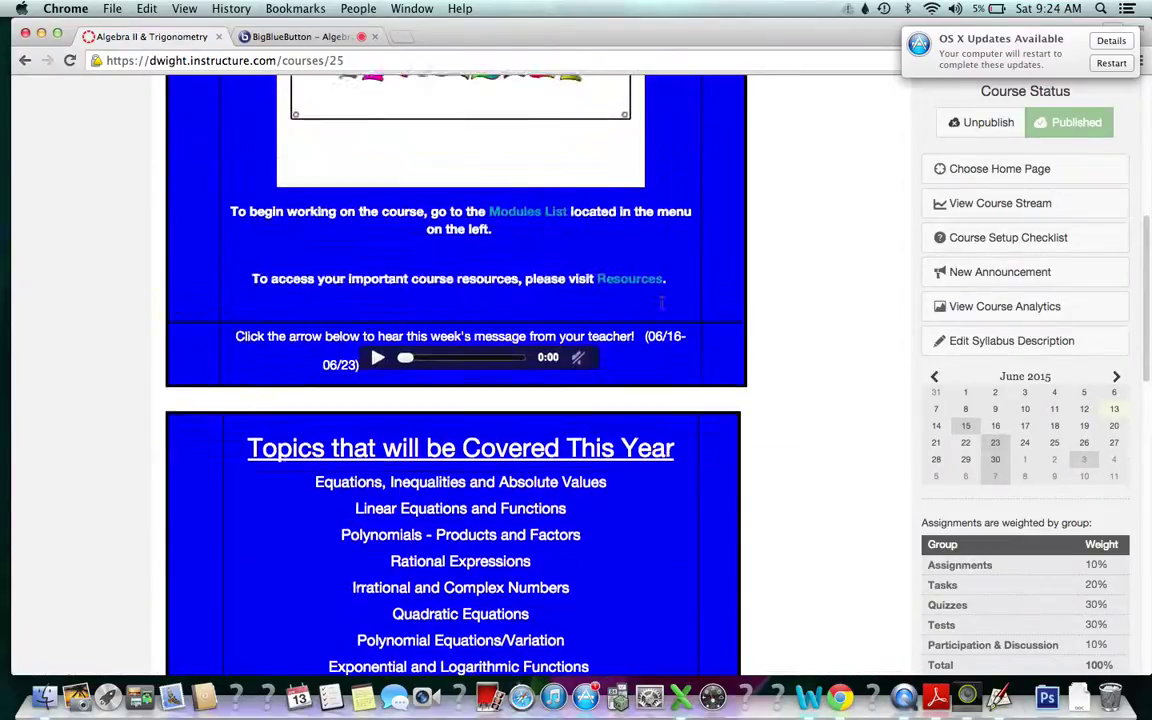
scroll(784, 278, "up", 7)
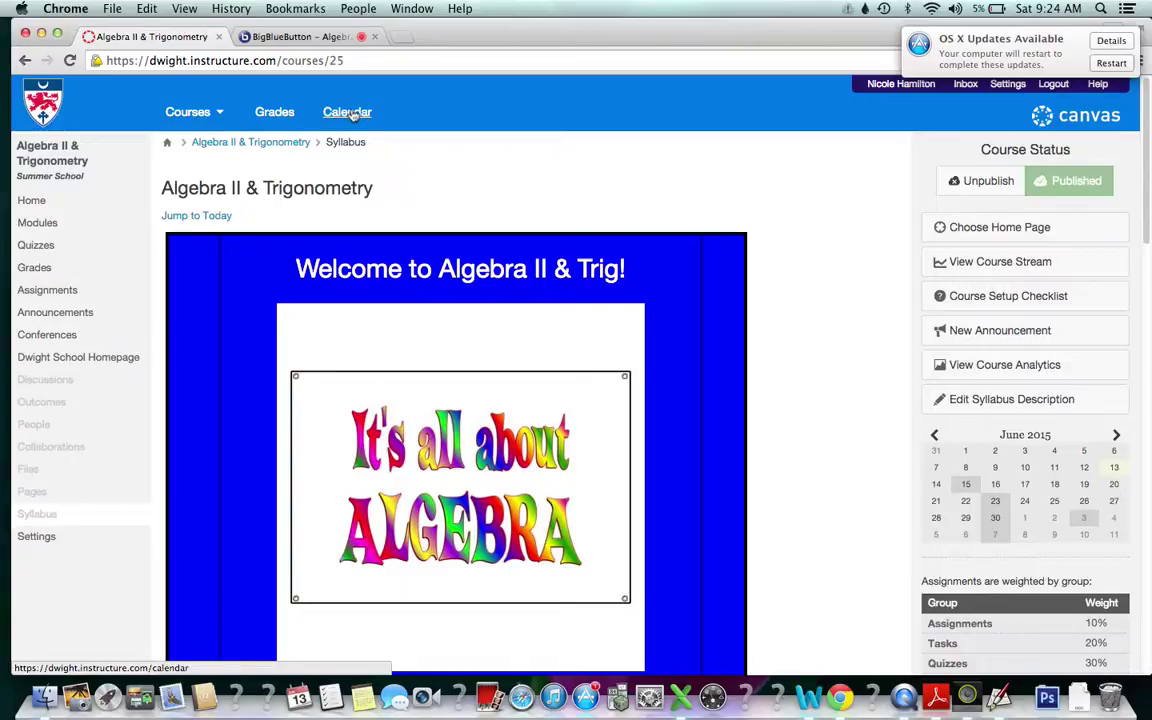
- Open the Calendar, reloading it until it loads, then switch to the Scheduler view
left_click(352, 115)
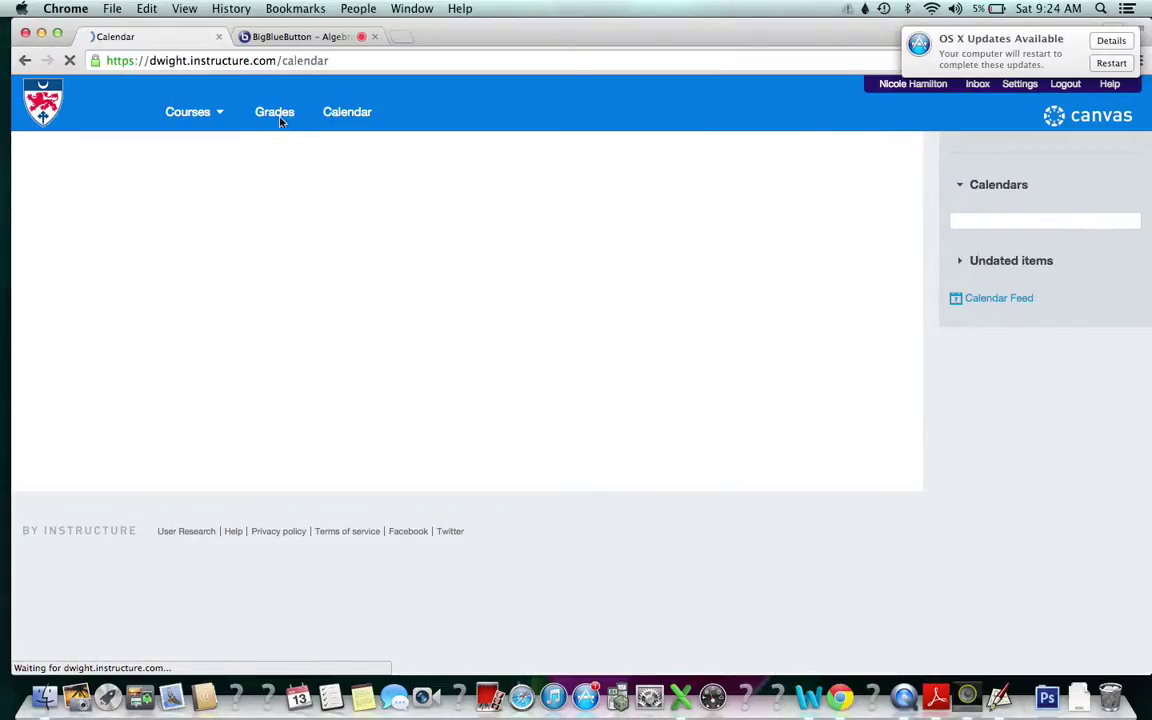
left_click(347, 114)
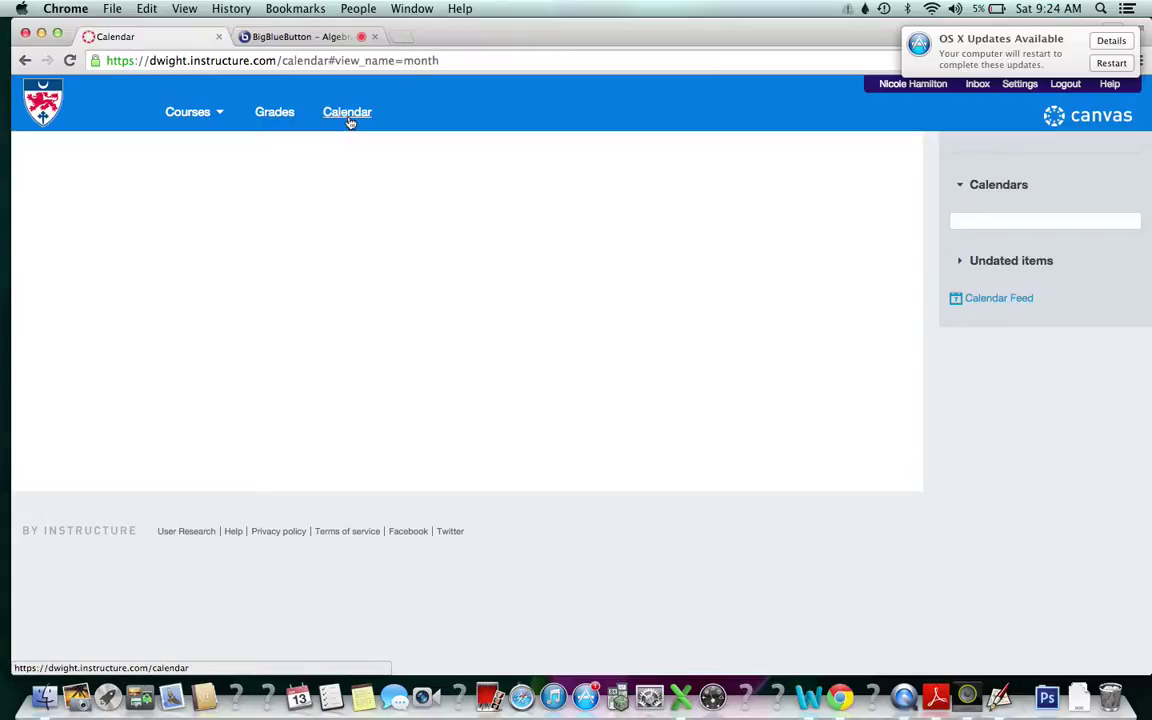
left_click(350, 121)
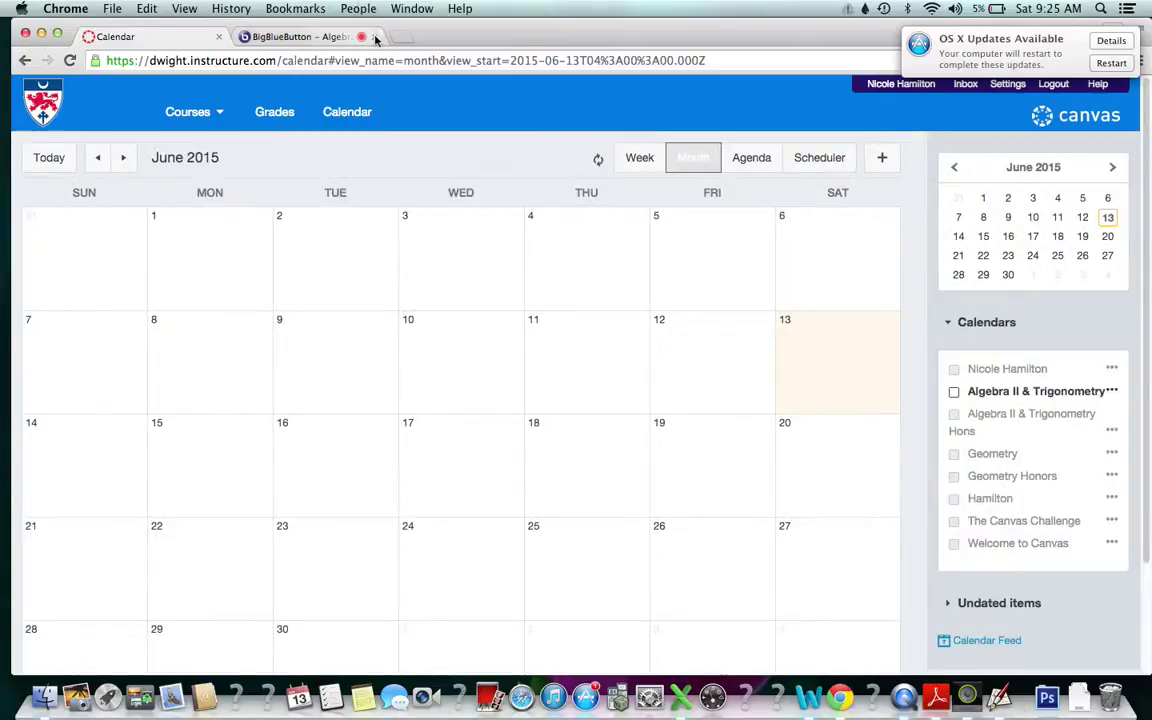
left_click(824, 162)
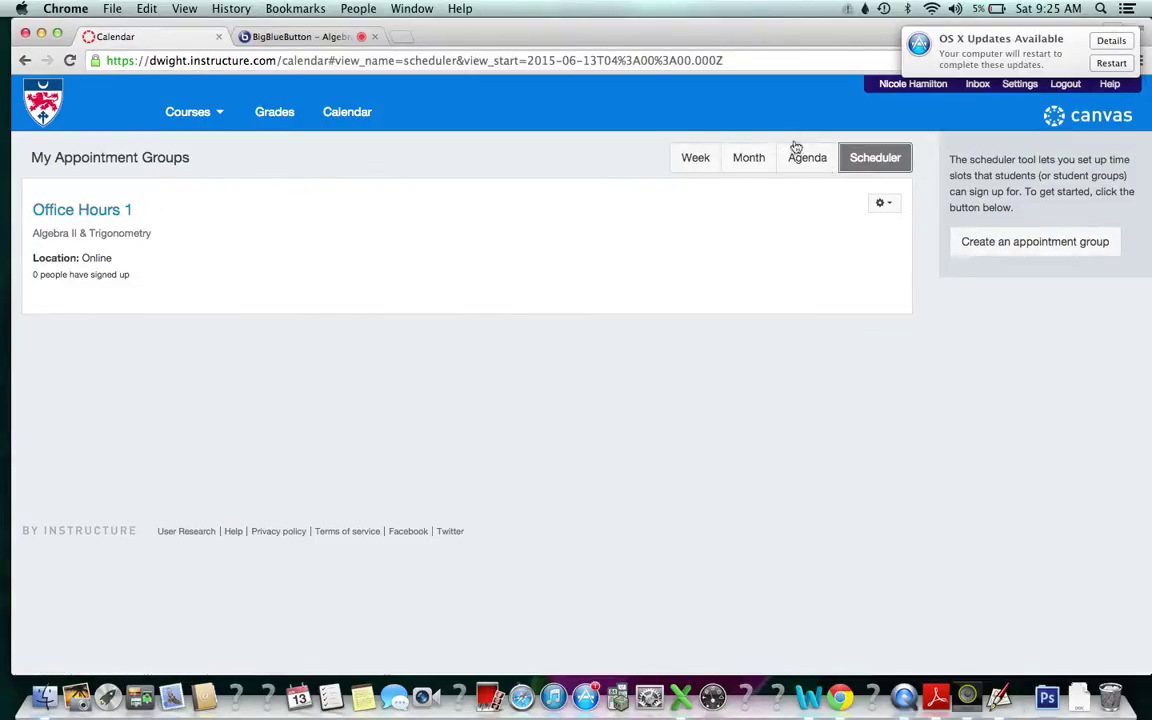
- Open the new appointment group form, move it around, and close it without saving
left_click(1005, 250)
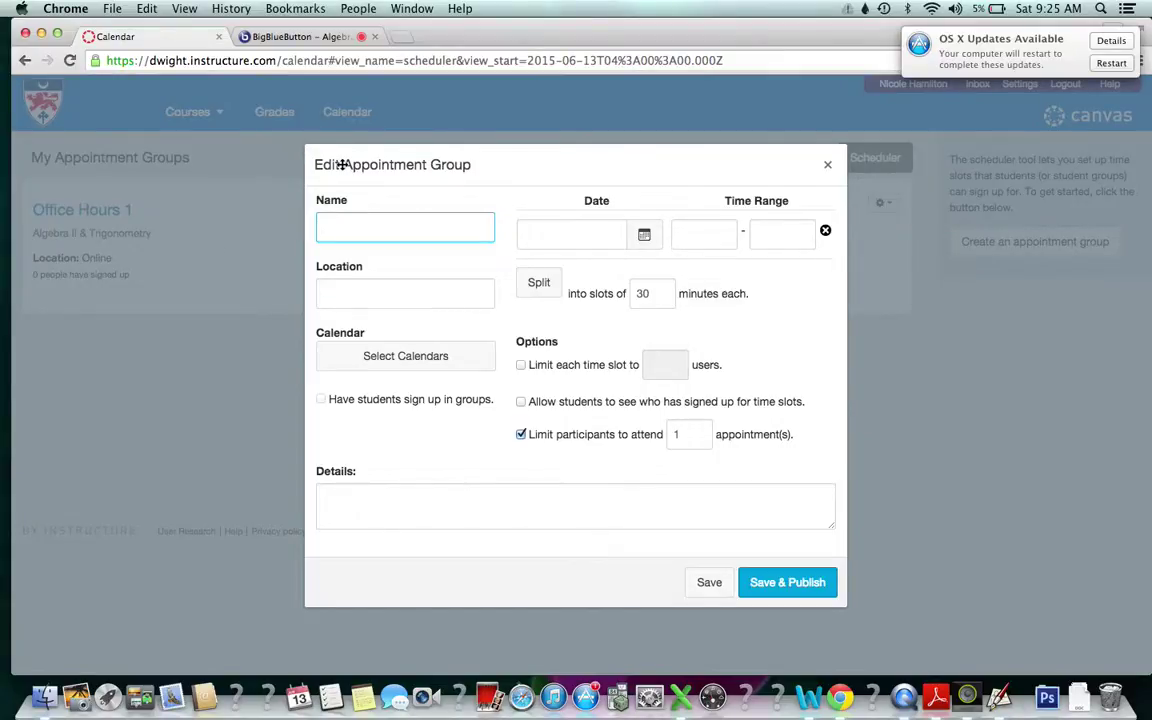
left_click_drag(341, 164, 624, 232)
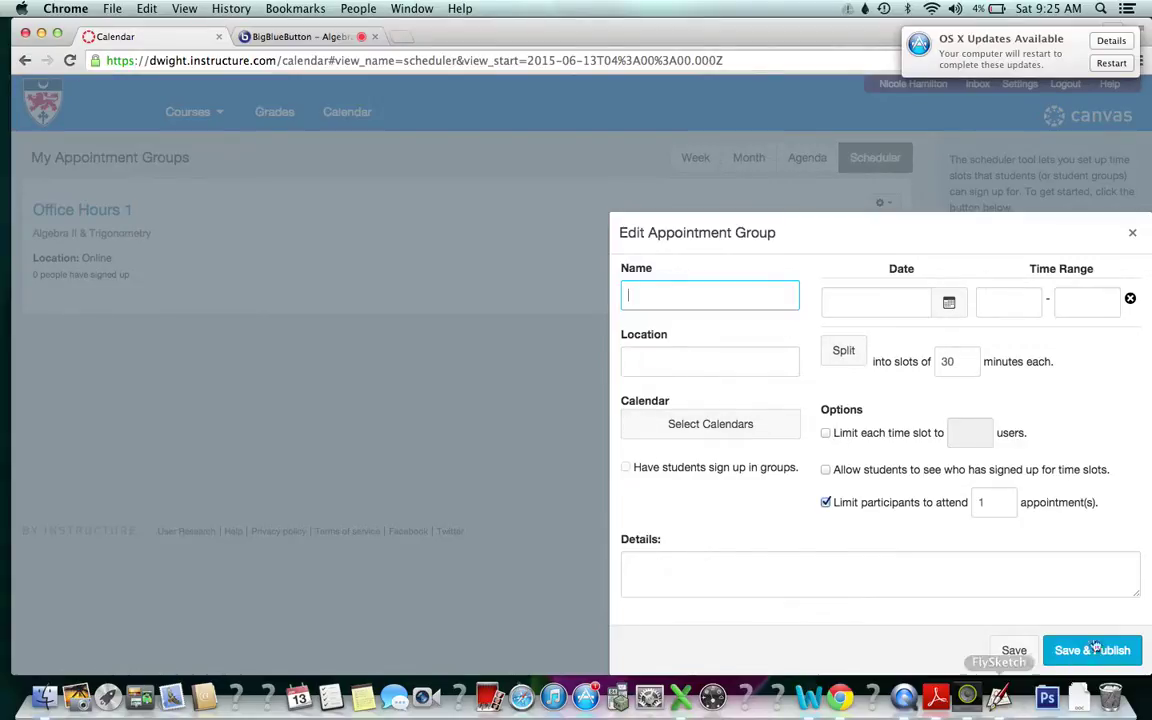
left_click_drag(996, 233, 792, 217)
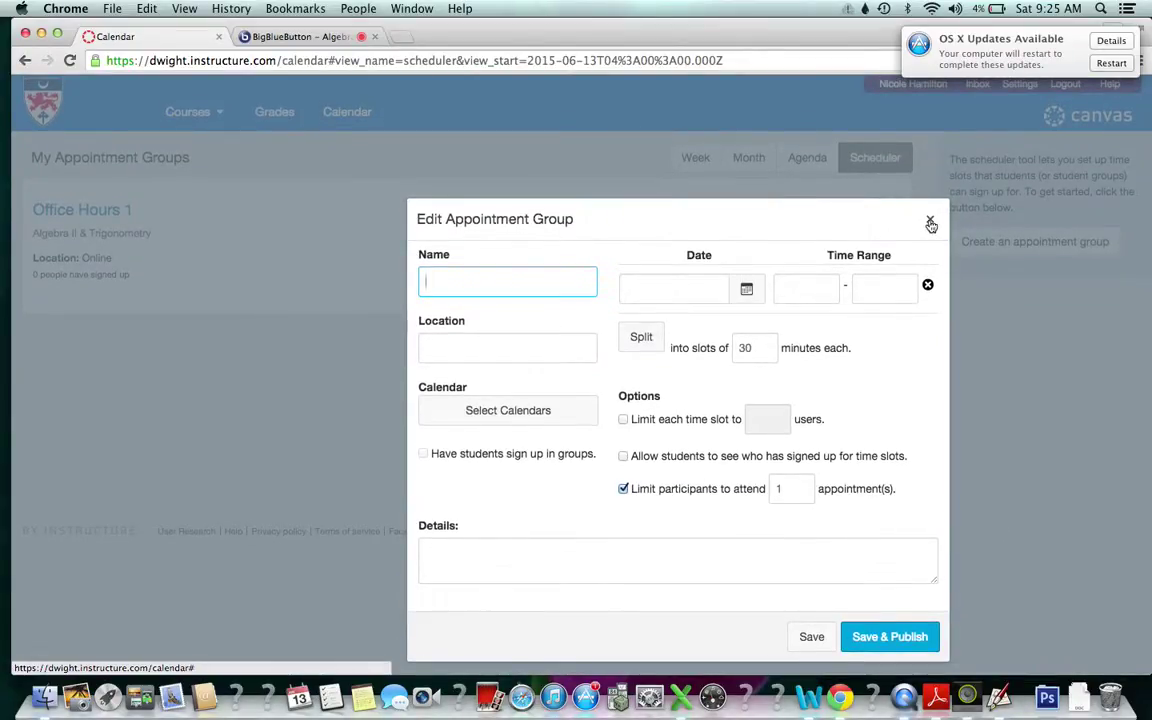
left_click(930, 224)
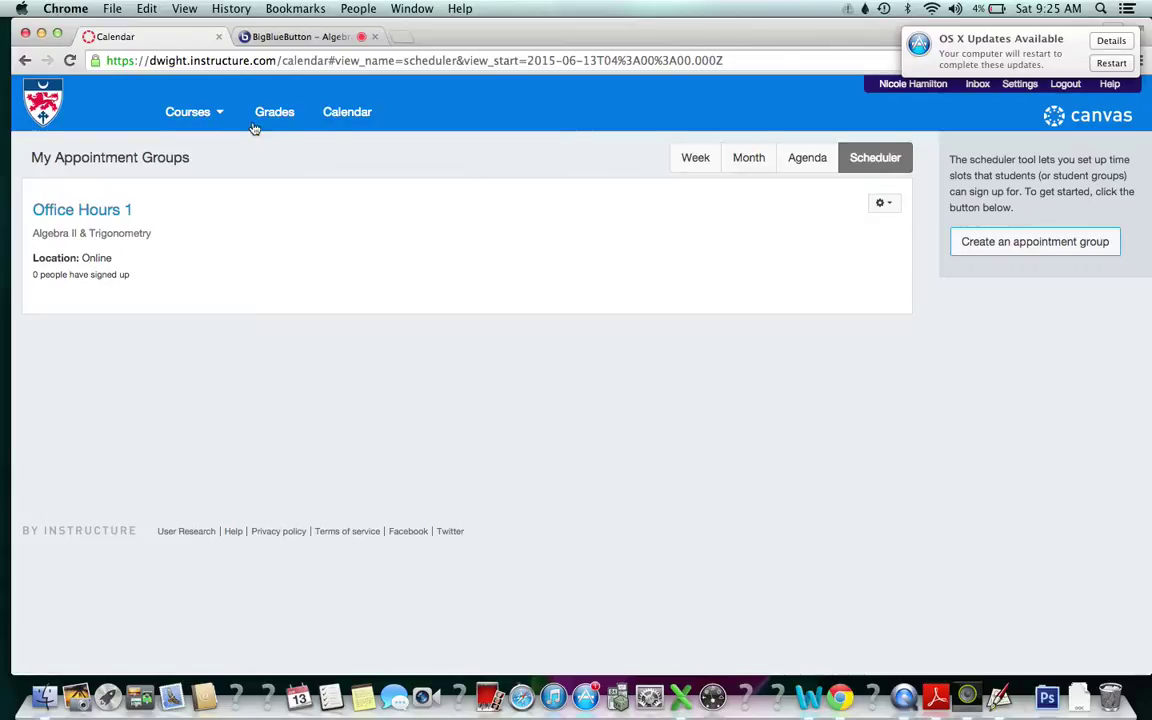
- Go to Algebra II & Trigonometry from the Courses menu and enter Student View
mouse_move(200, 115)
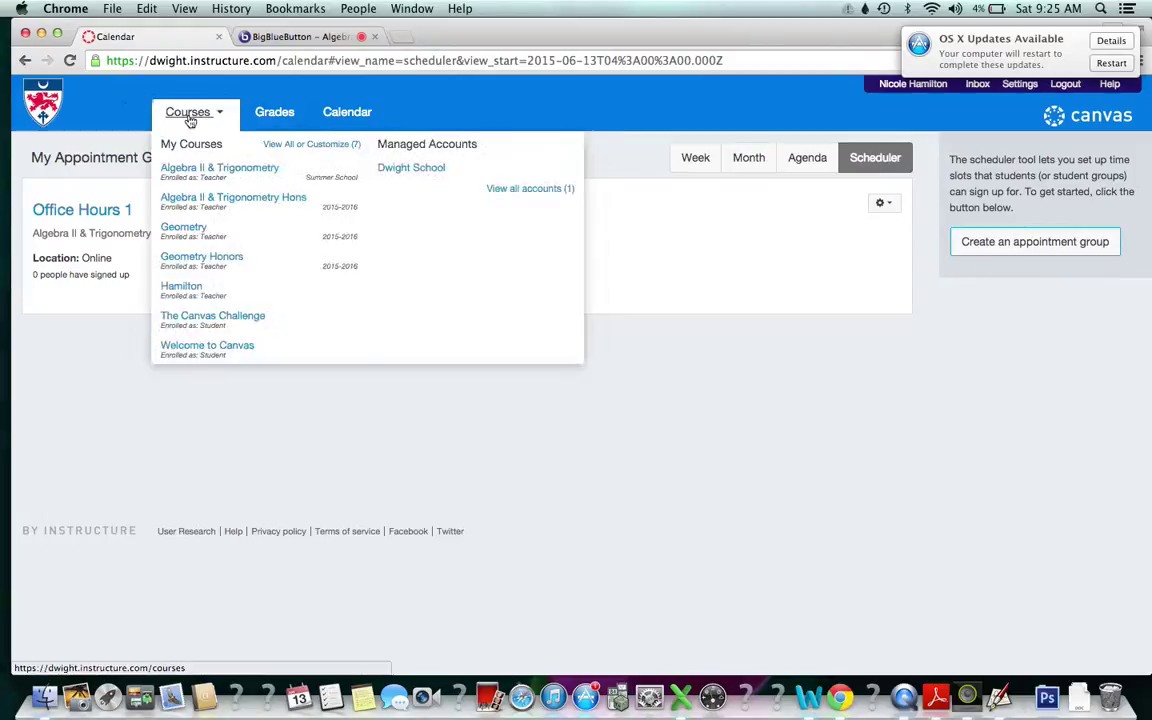
left_click(203, 175)
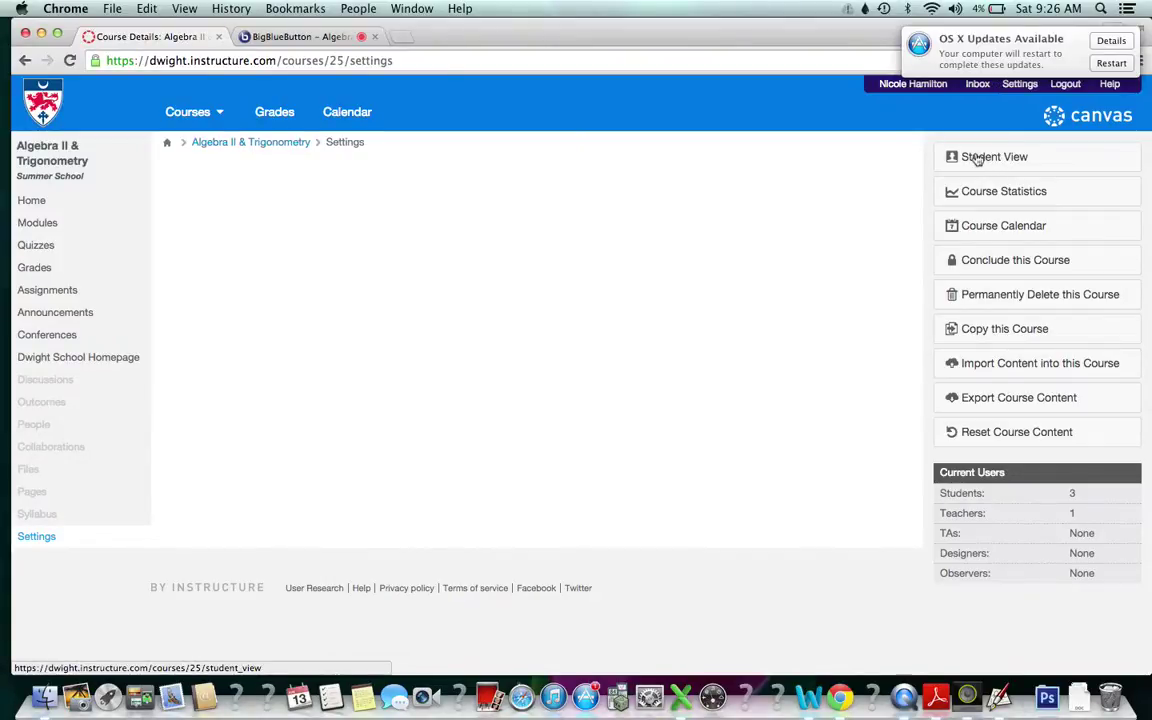
left_click(977, 159)
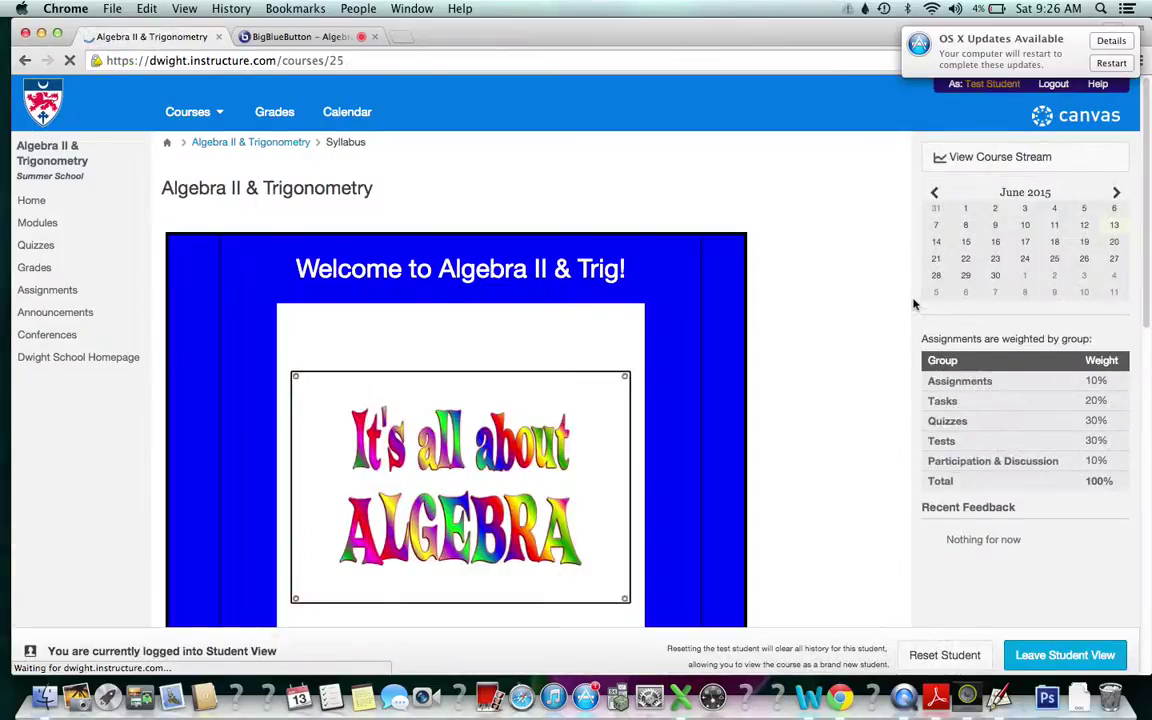
- Follow the Office Hours 1 entry in the syllabus Date/Details table to its sign-up calendar
scroll(931, 372, "down", 10)
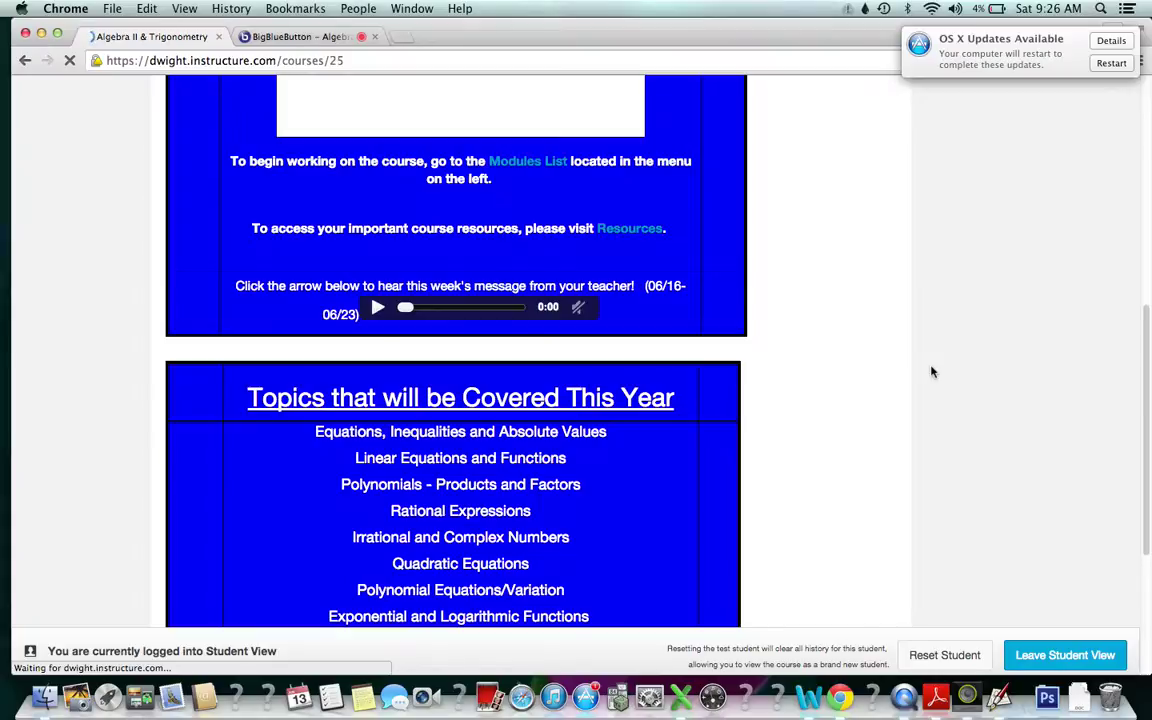
scroll(931, 372, "up", 6)
scroll(931, 372, "down", 10)
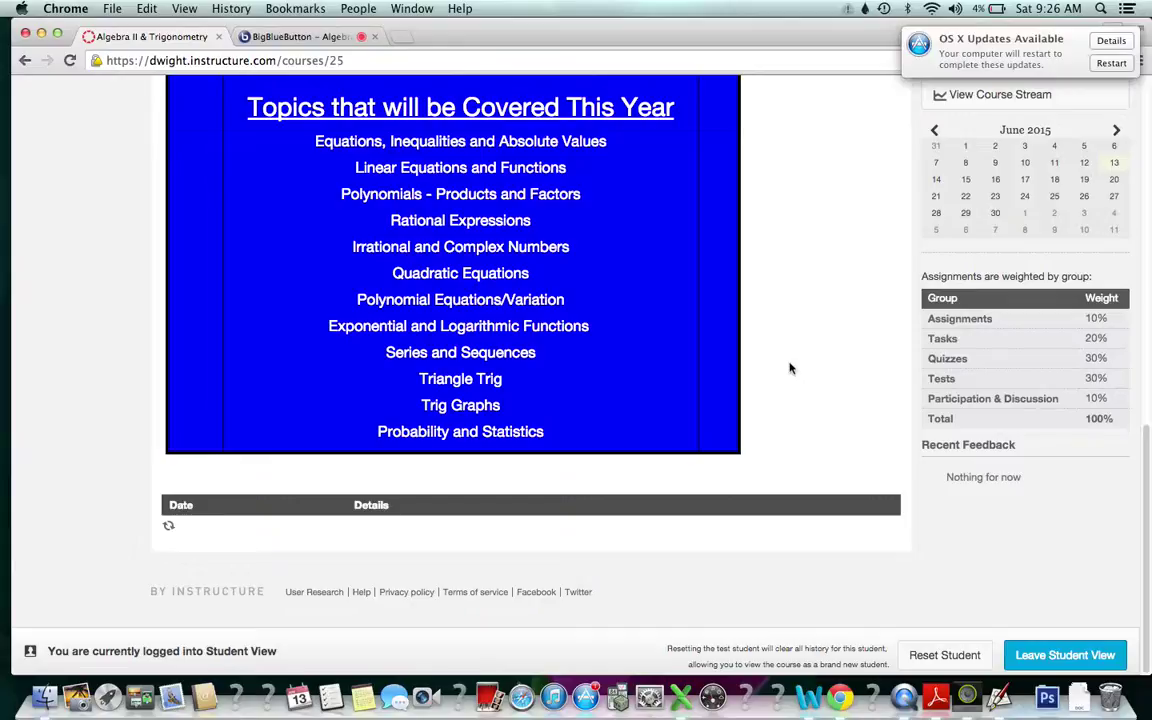
scroll(790, 369, "down", 4)
scroll(790, 369, "down", 2)
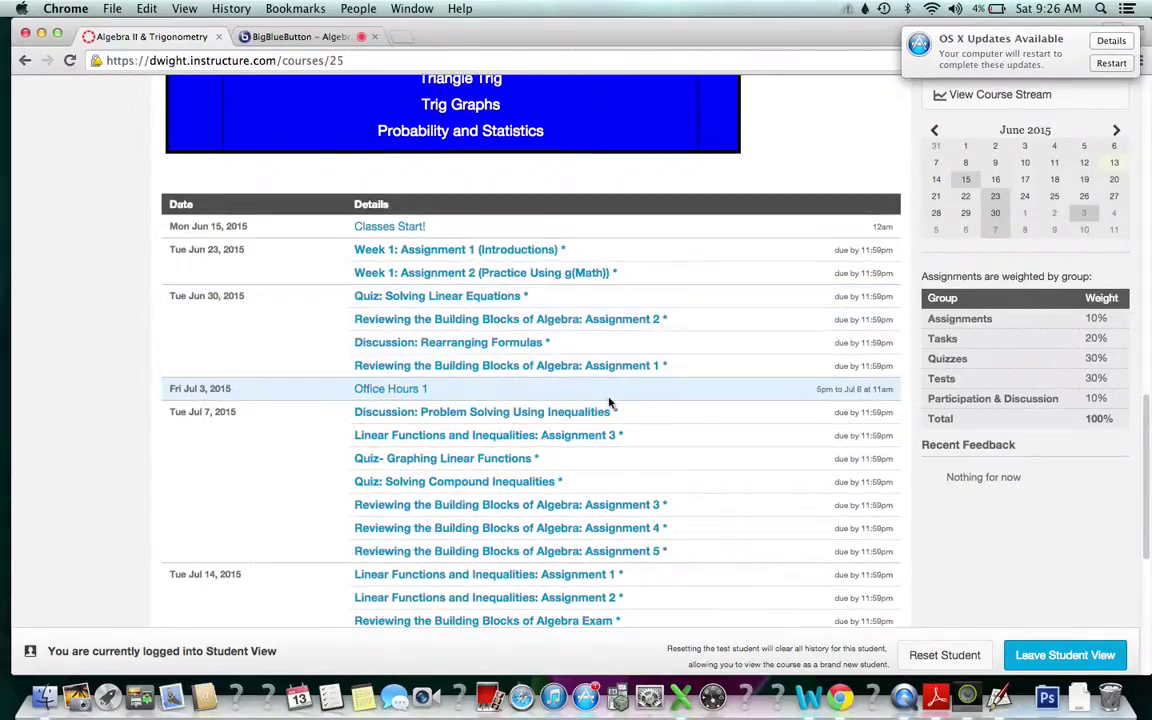
left_click(392, 391)
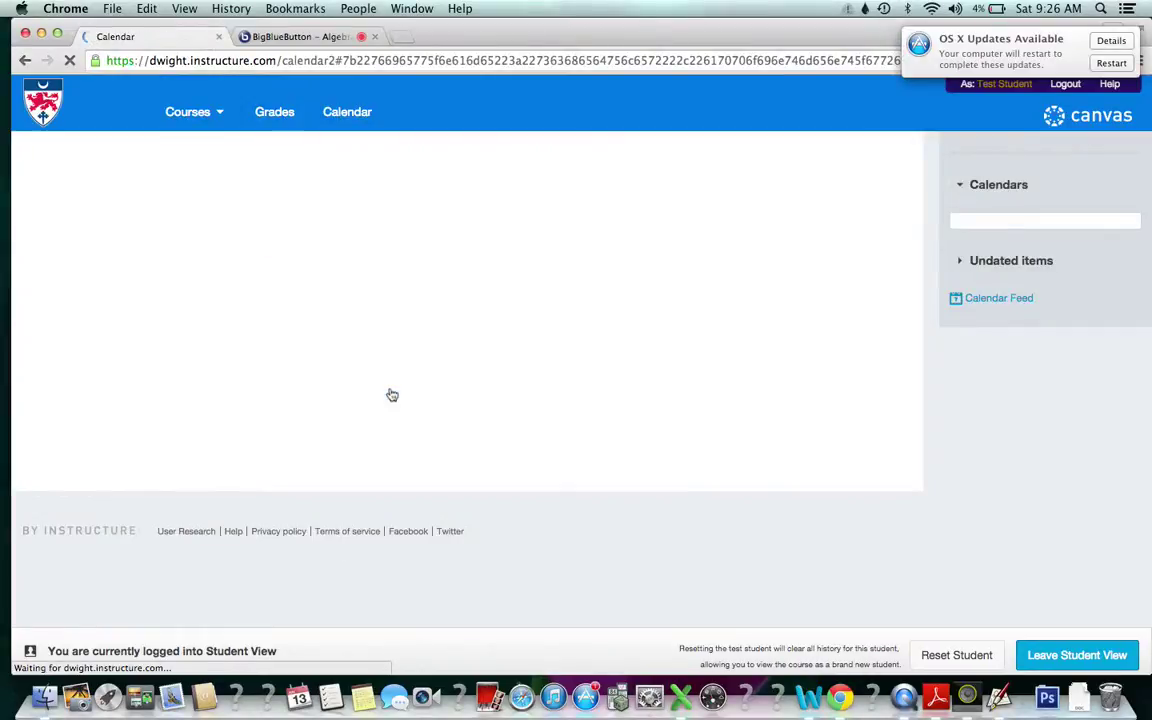